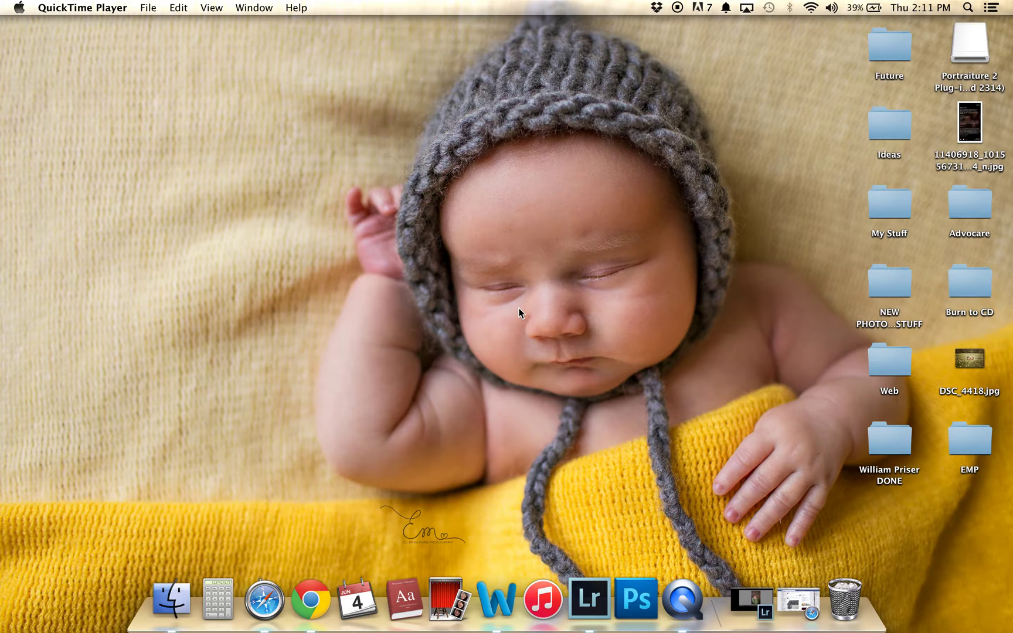
- Switch to Lightroom and select the photo _MG_1360.CR2 in the last folder under 2015
left_click(597, 589)
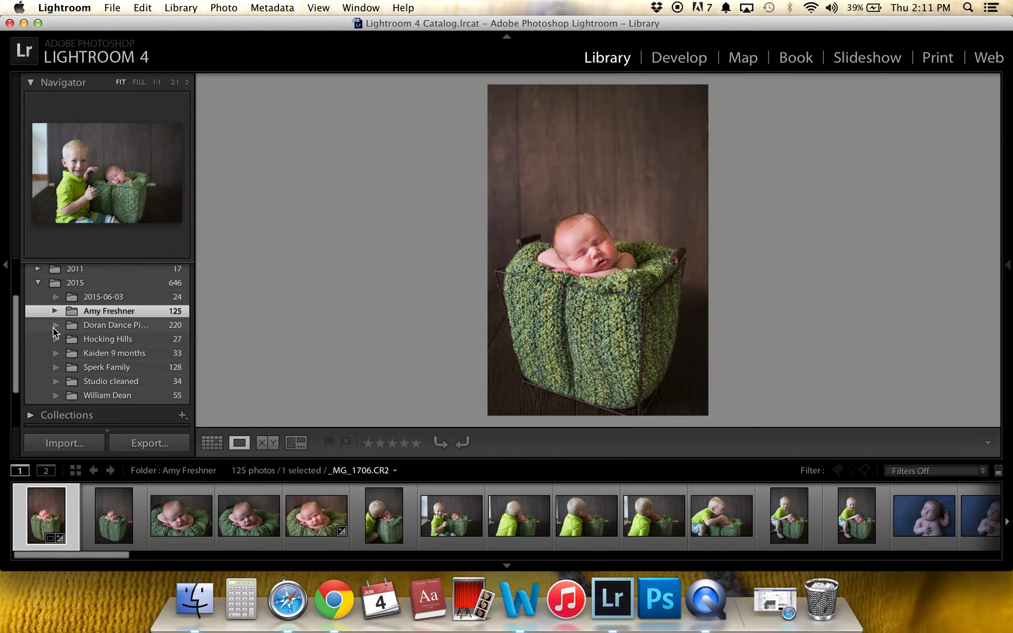
scroll(112, 340, "down", 1)
left_click(118, 384)
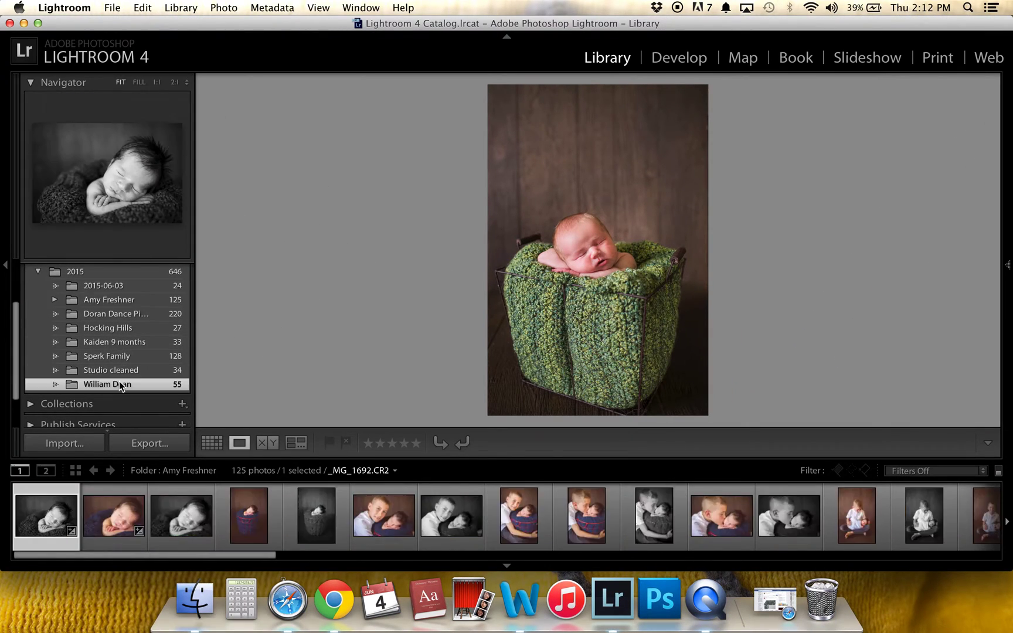
scroll(186, 490, "down", 2)
scroll(185, 490, "down", 10)
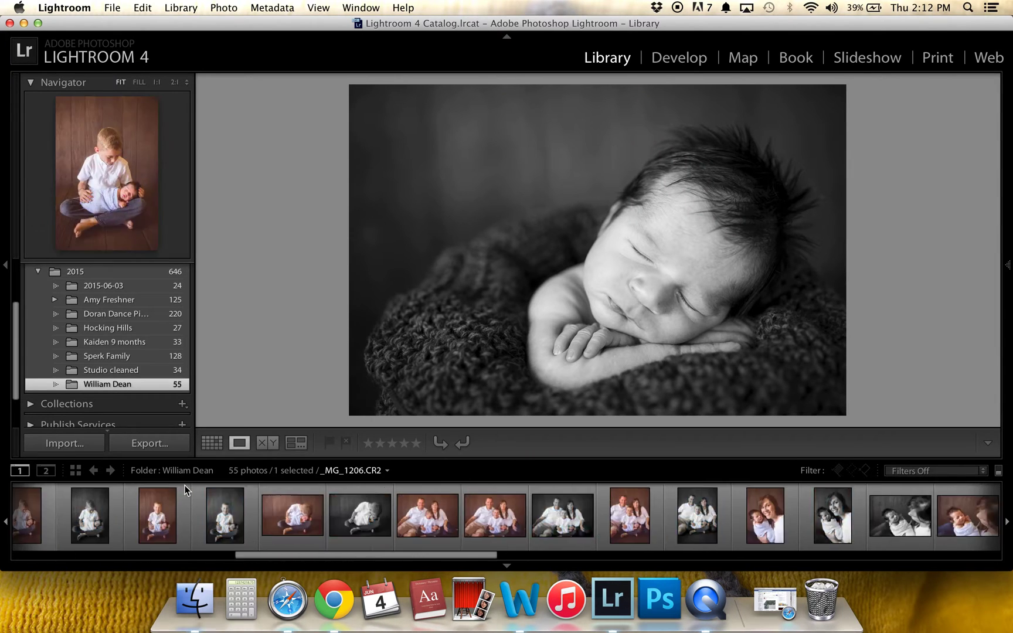
scroll(185, 486, "down", 8)
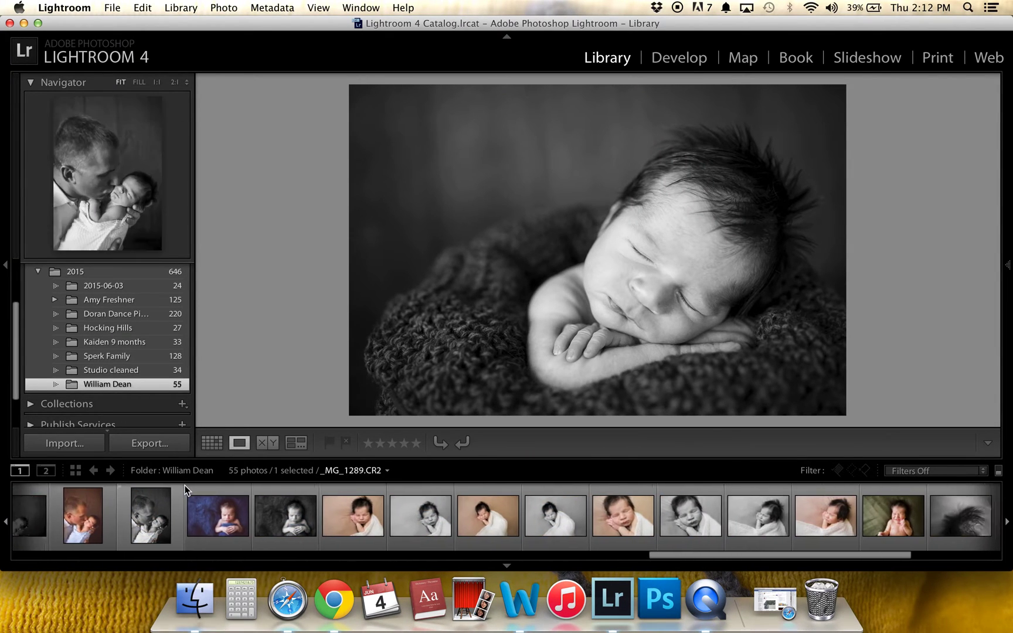
left_click(438, 527)
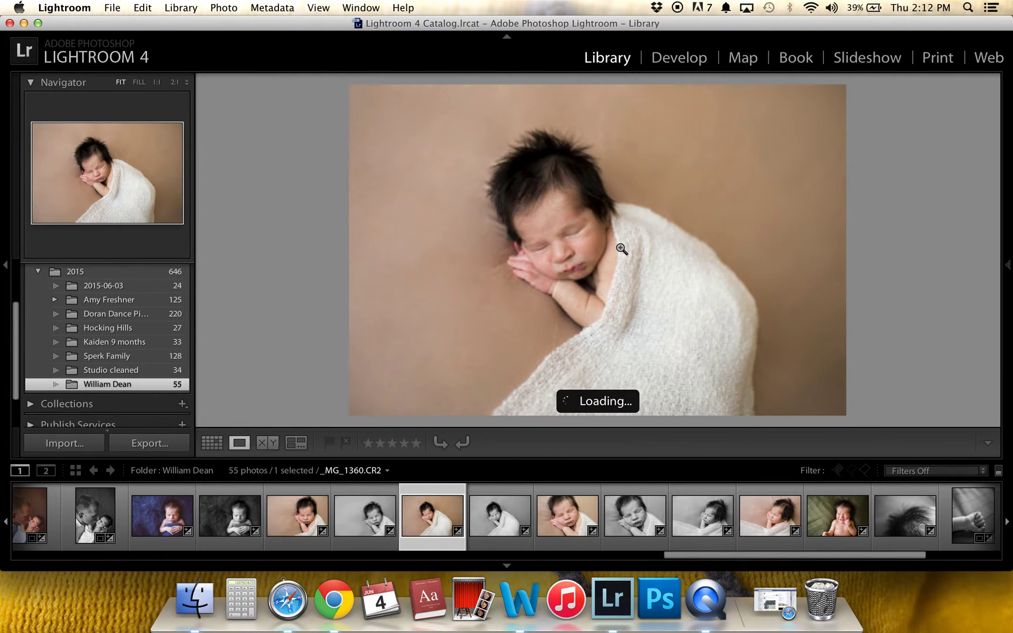
- Open the photo for developing, compare its before and after versions side by side, and reset all of its adjustments
left_click(701, 58)
key("y")
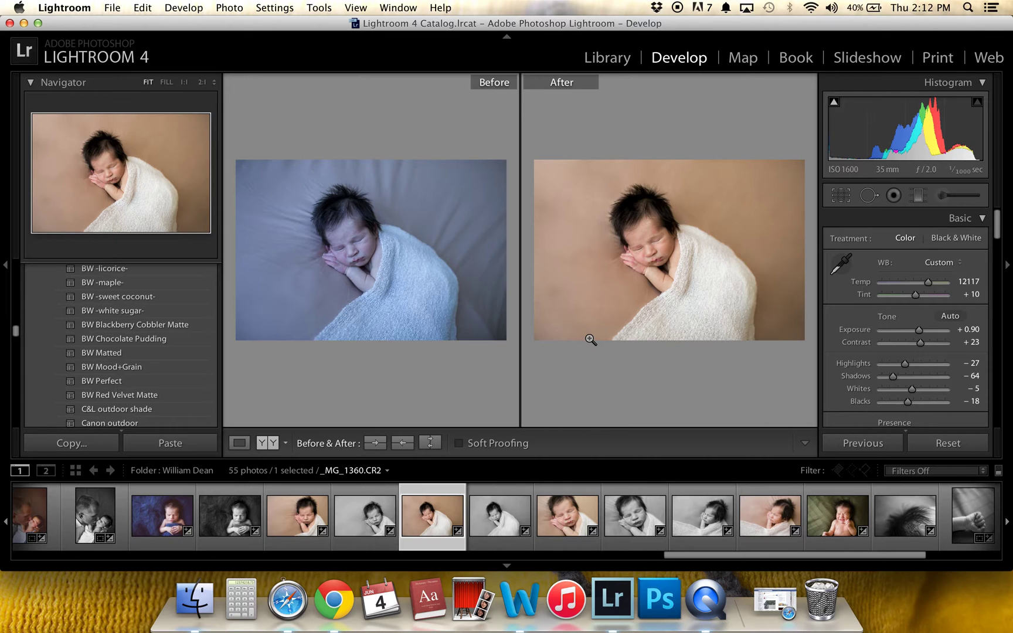
left_click(936, 448)
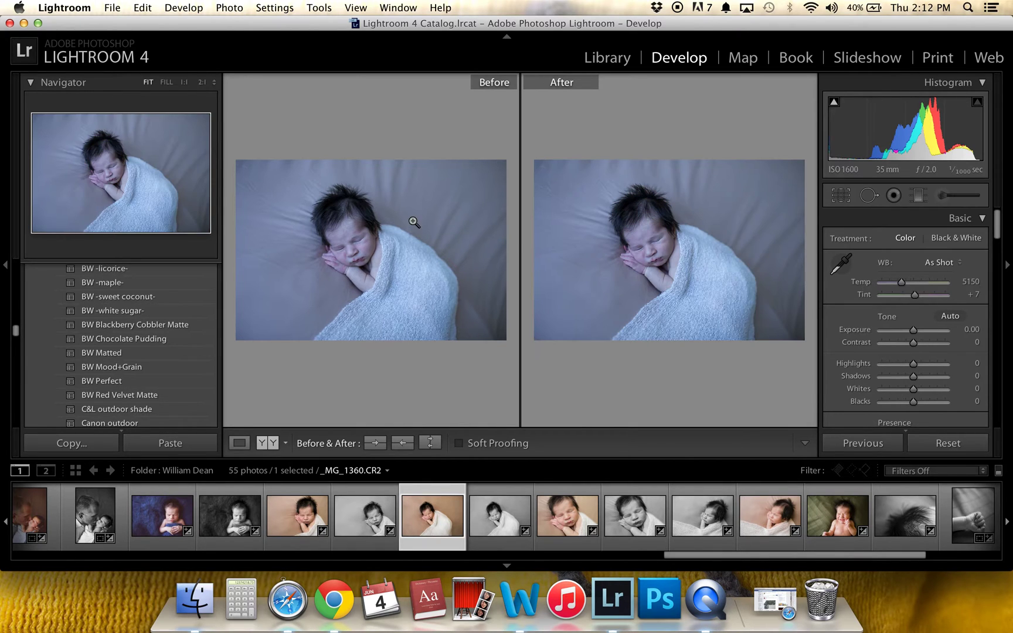
left_click(536, 230)
left_click(539, 233)
key("y")
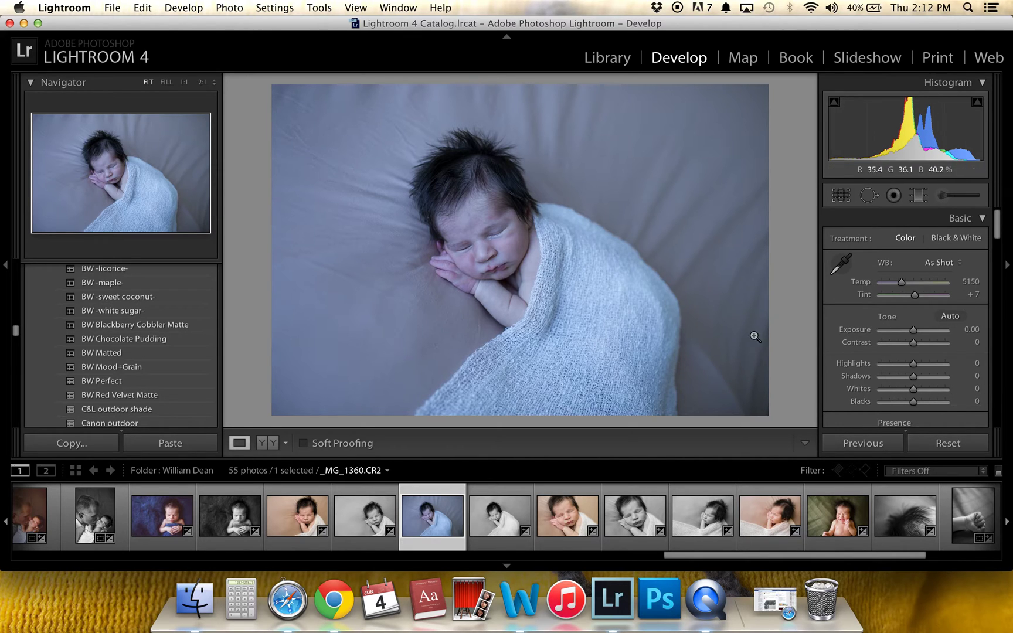
- Clone smooth backdrop from the photo's upper-right corner onto the crease beside the blanket's upper edge, using a size 81 spot
left_click(869, 197)
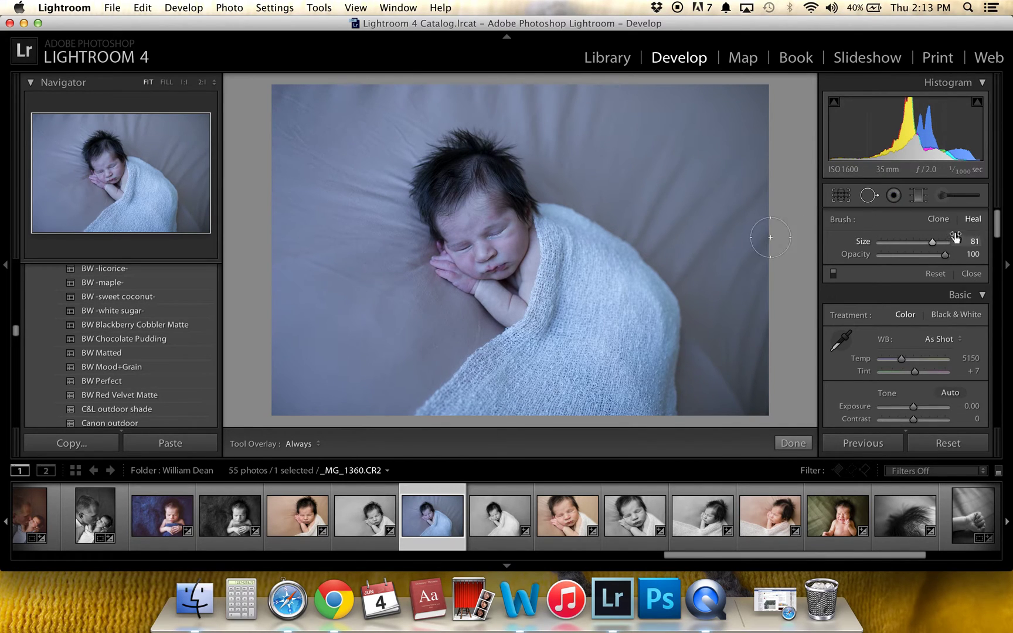
left_click(938, 220)
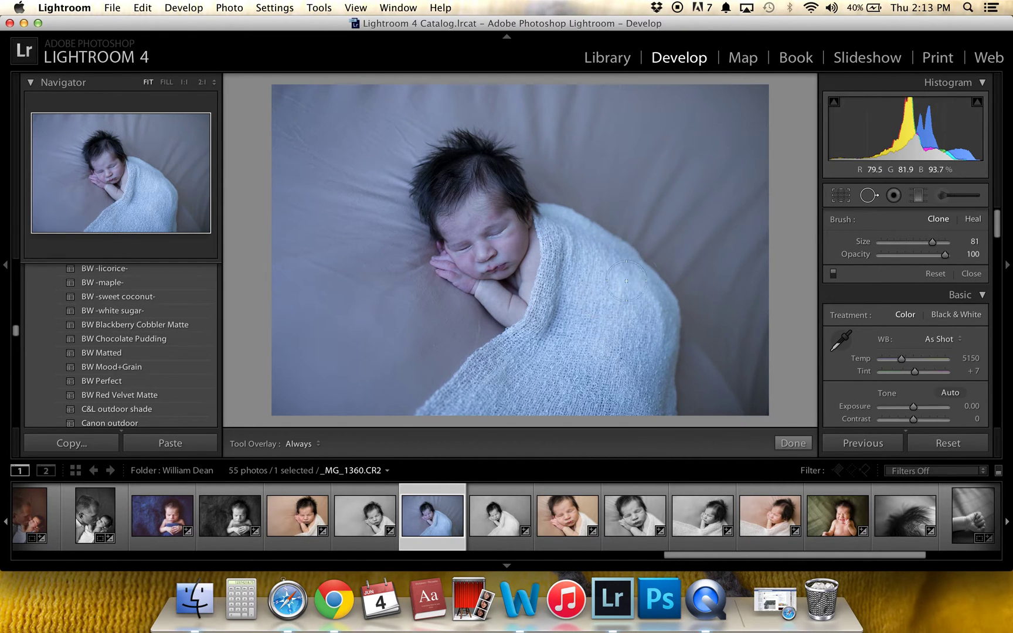
left_click(643, 228)
mouse_move(655, 189)
left_mouse_down()
mouse_move(663, 167)
mouse_move(730, 118)
left_mouse_up()
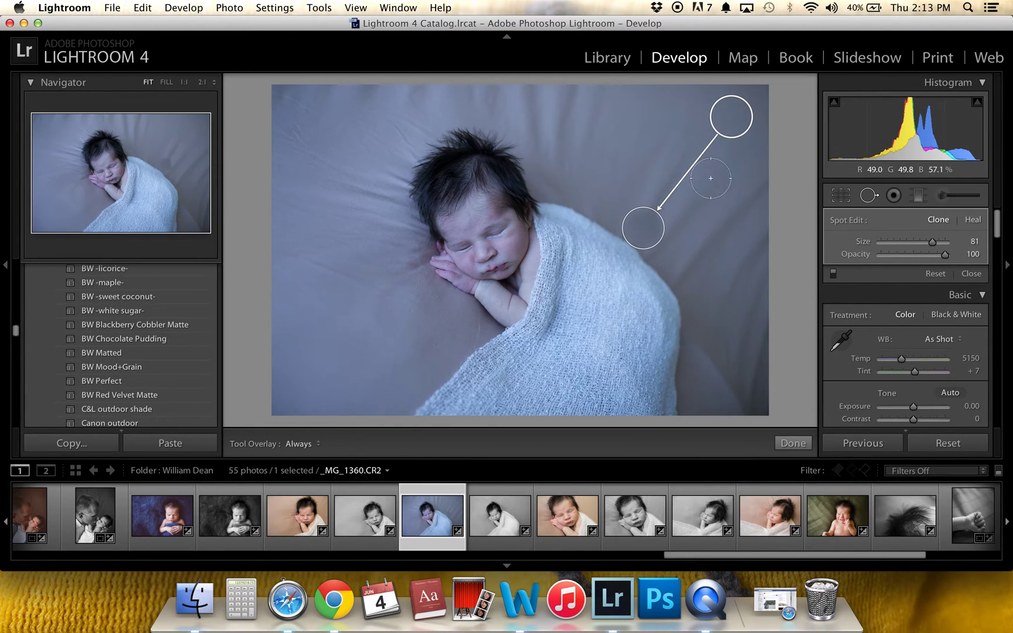
- Try Heal mode on the spot beside the blanket's upper edge, and set the spot back to Clone
left_click(972, 220)
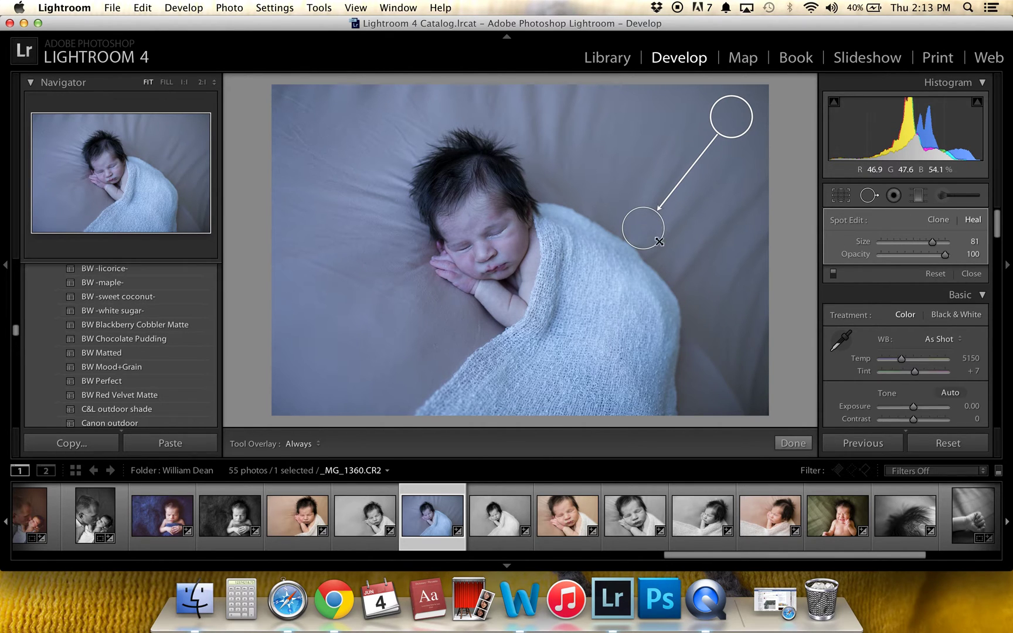
left_click(971, 273)
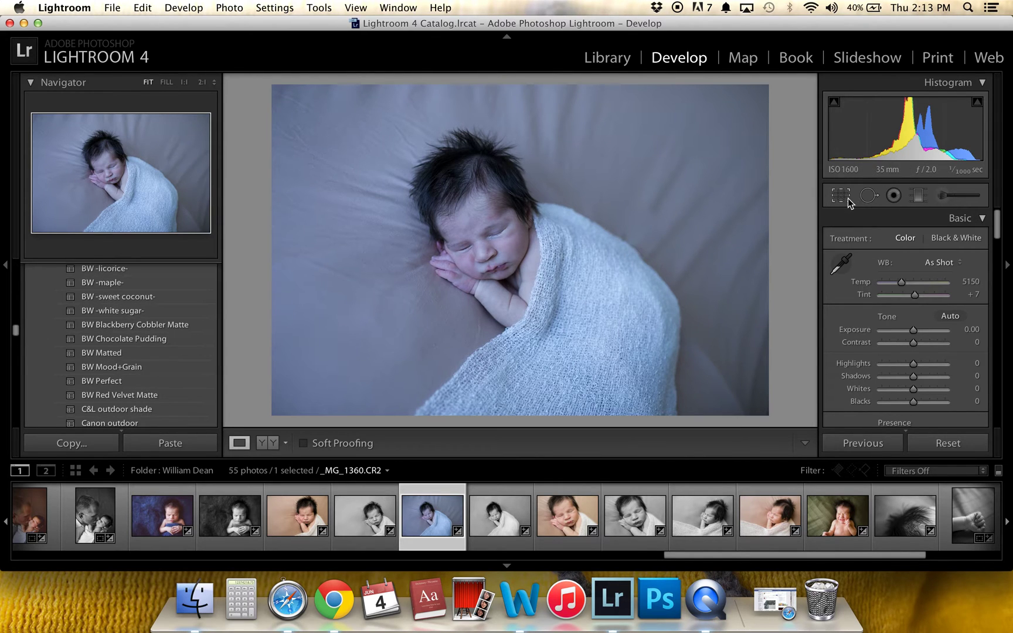
left_click(867, 196)
left_click(935, 221)
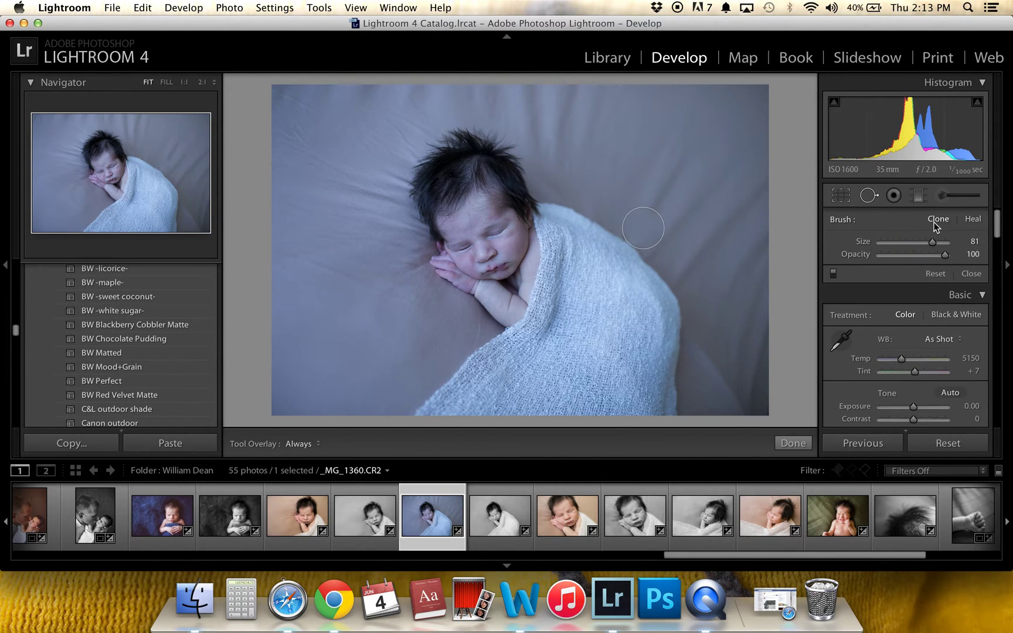
left_click(644, 228)
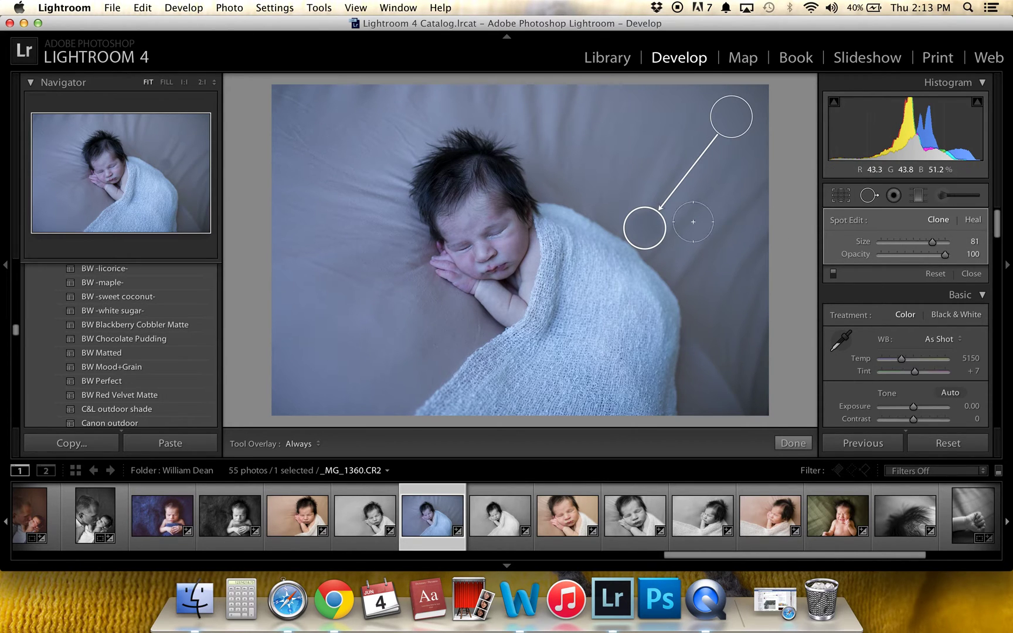
- Clone upper-right backdrop beside the first spot at size 84, and delete the misplaced spot over the blanket
scroll(666, 244, "up", 3)
left_click(667, 242)
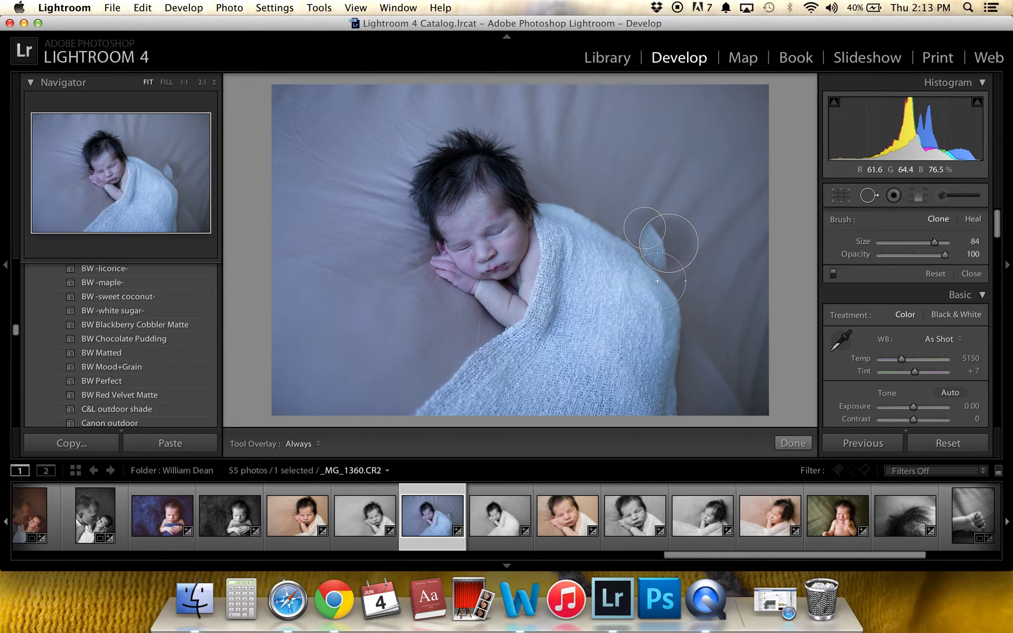
left_click_drag(657, 281, 696, 286)
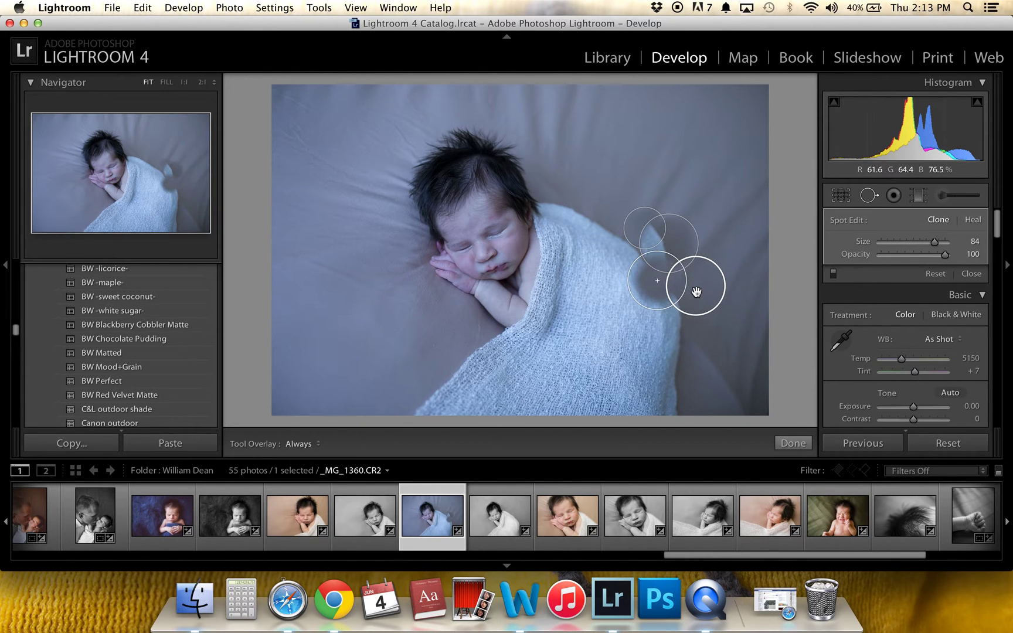
left_click(651, 278, "alt")
left_click(669, 243)
left_click_drag(685, 310, 697, 258)
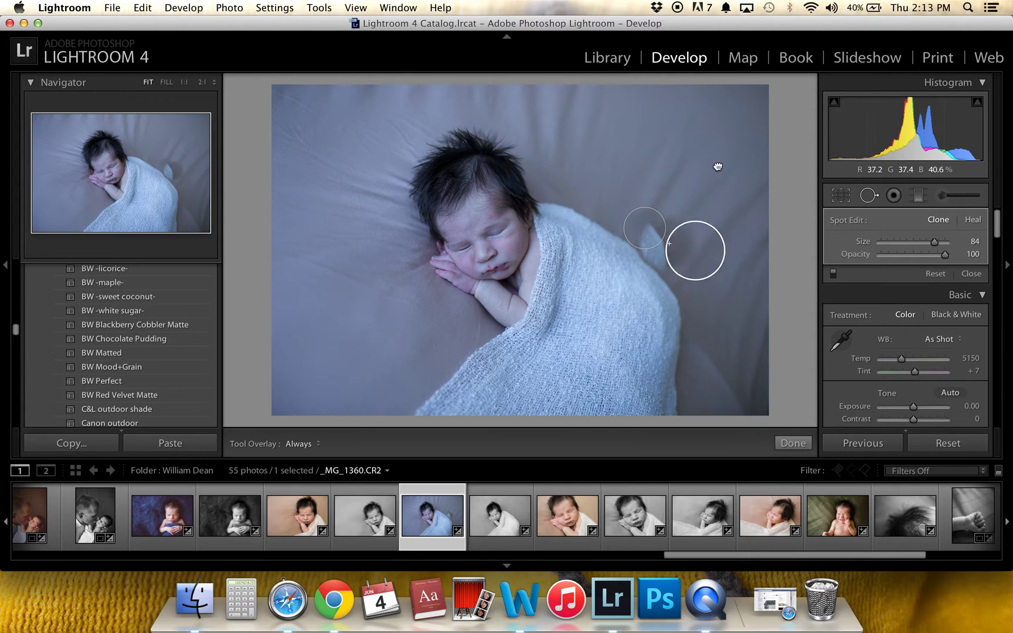
left_click_drag(717, 166, 733, 128)
- Clone three more size 84 spots down the backdrop to the blanket's right, sampling smooth areas near the photo's upper-right corner
left_click(699, 266)
left_click_drag(699, 350, 719, 155)
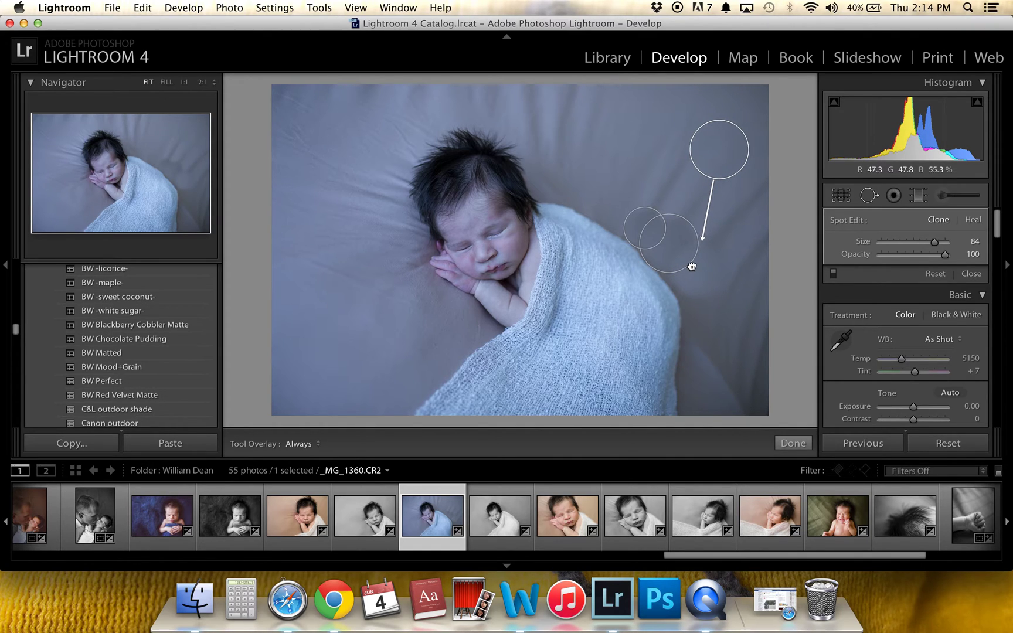
left_click(715, 357)
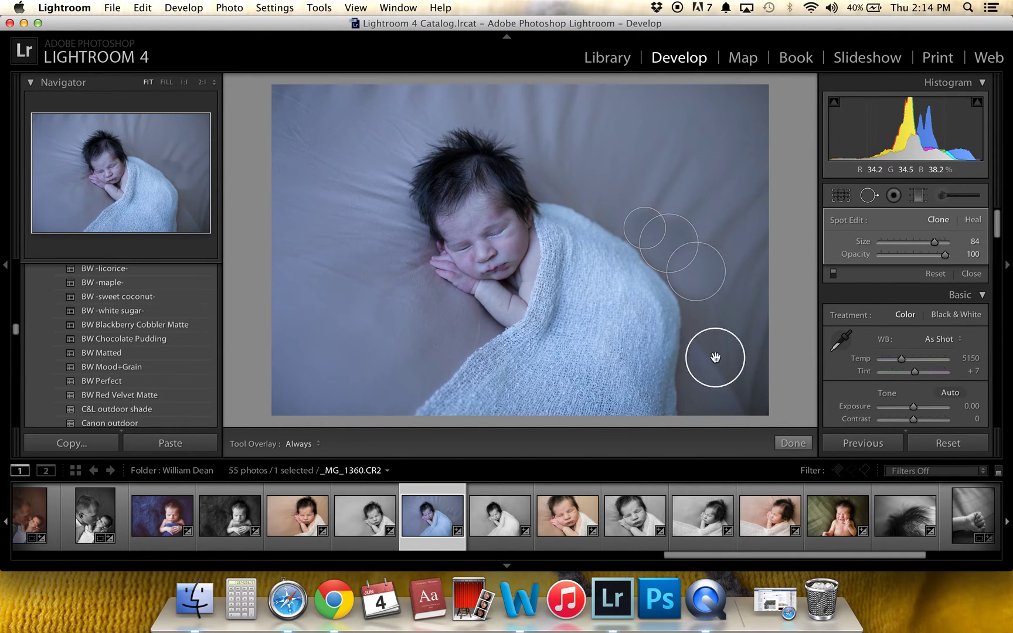
left_click_drag(717, 291, 709, 126)
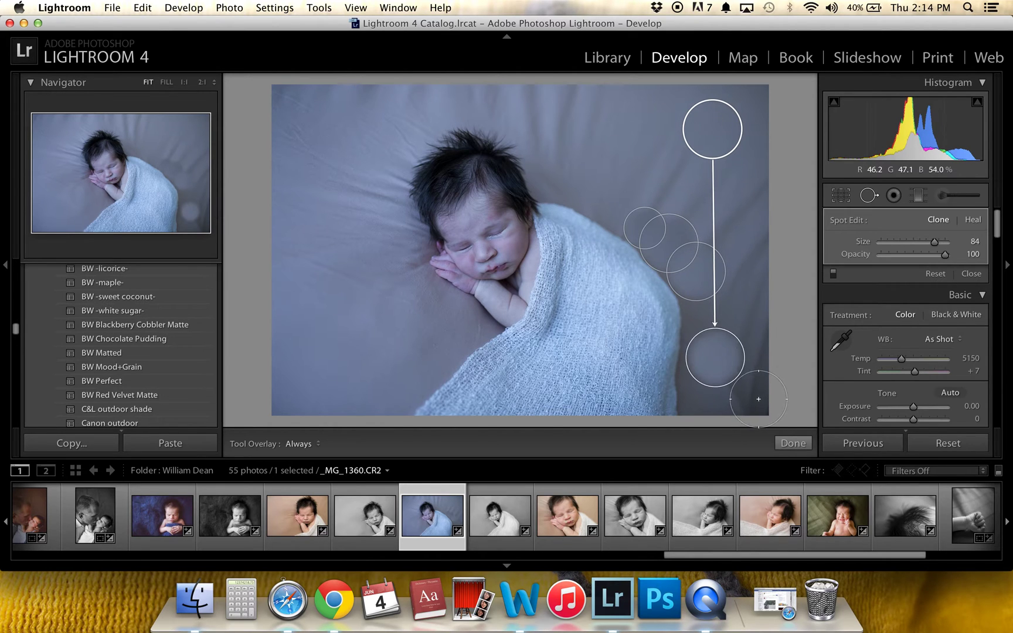
left_click_drag(754, 395, 723, 124)
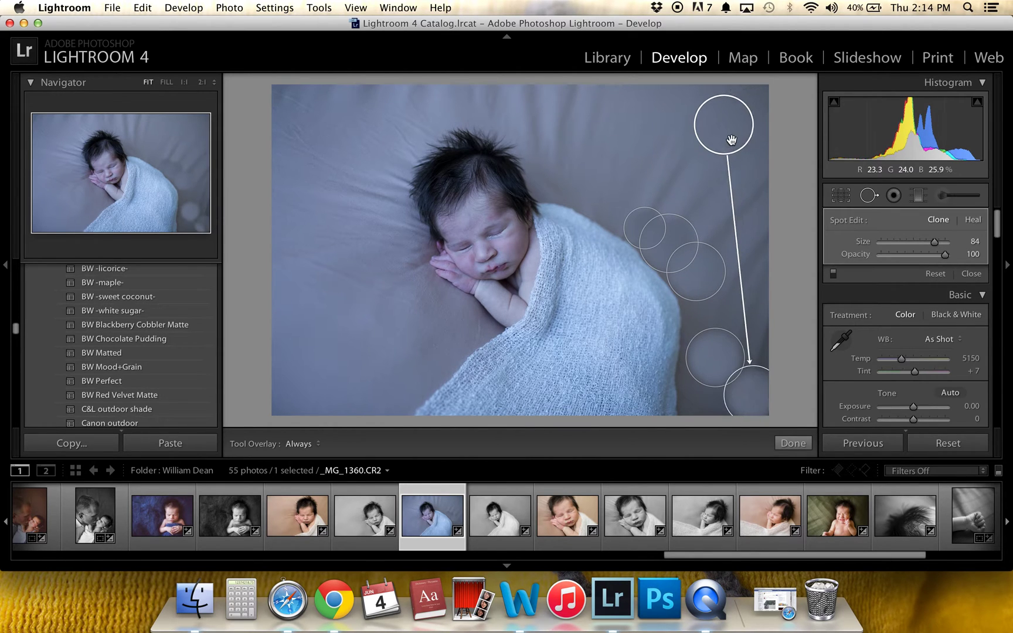
- Switch the two spots in the photo's lower-right corner to Heal and close the spot removal tool
left_click(712, 356)
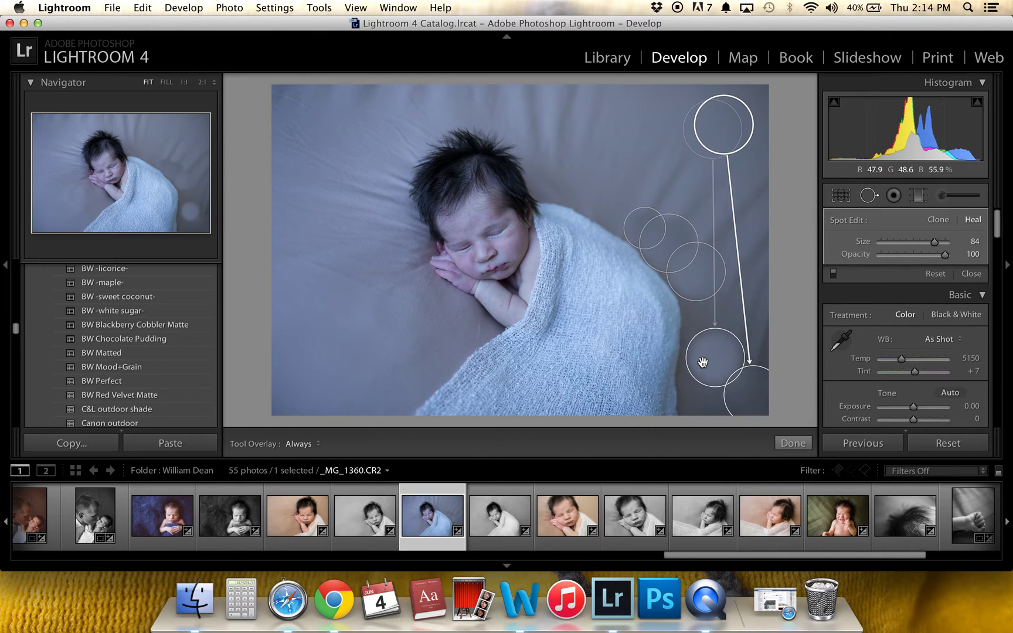
left_click(971, 219)
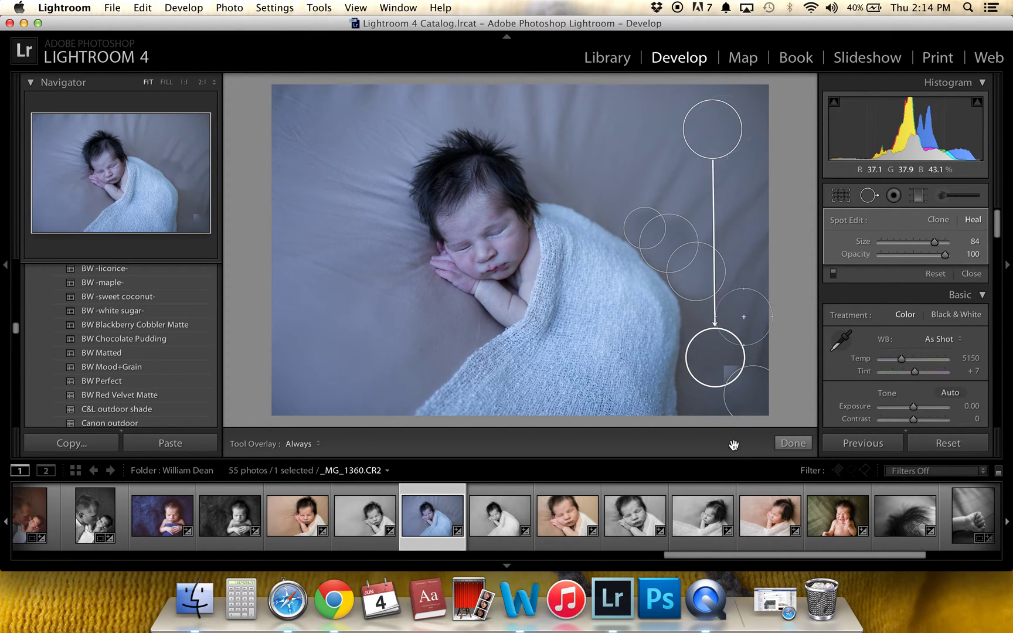
left_click(739, 396)
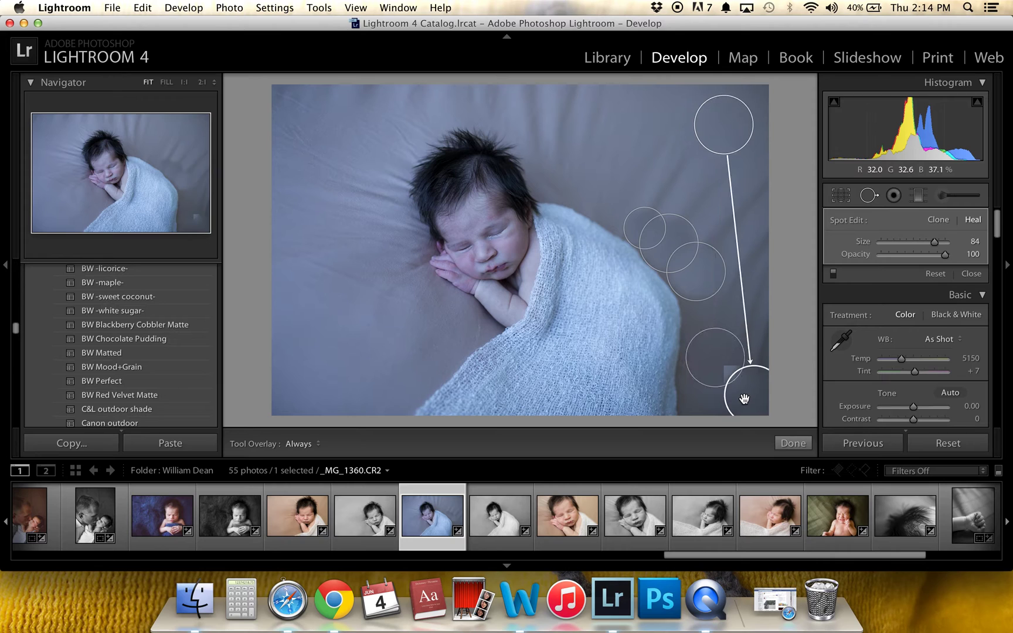
left_click(969, 274)
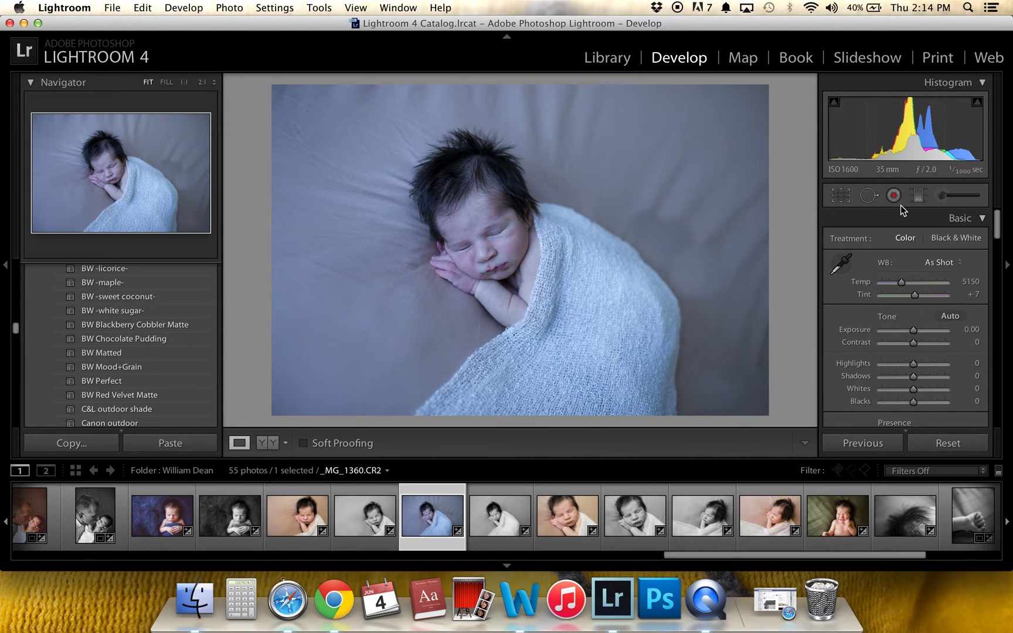
- Heal two backdrop areas left of the baby's head with size 87 spots sampled from the photo's lower-left corner
left_click(872, 200)
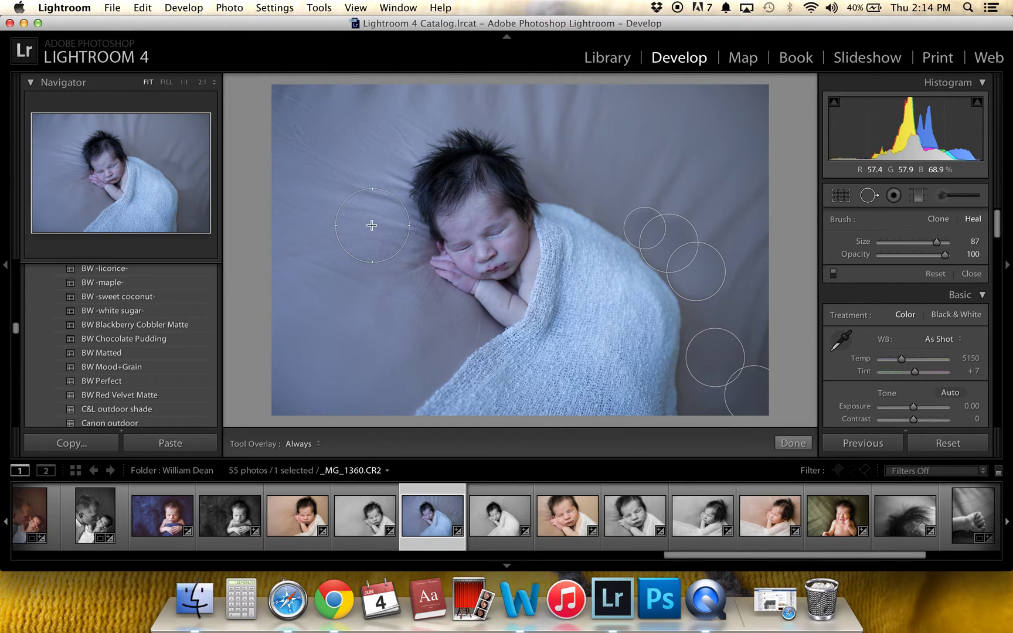
left_click(371, 225)
mouse_move(343, 152)
left_mouse_down()
mouse_move(295, 396)
mouse_move(309, 364)
left_mouse_up()
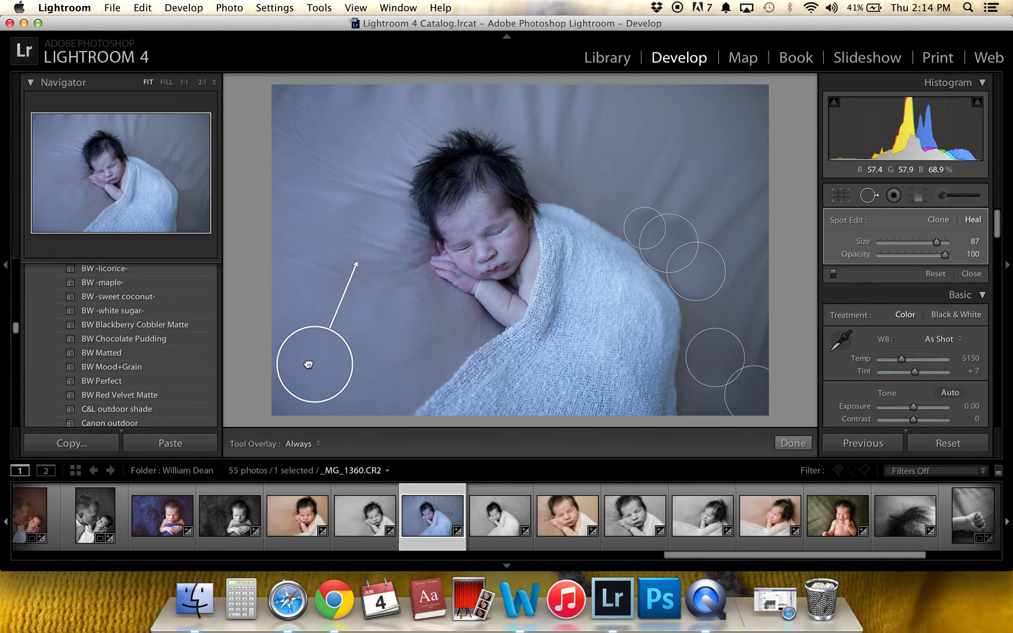
left_click(936, 221)
left_click(386, 285)
left_click_drag(406, 369, 307, 348)
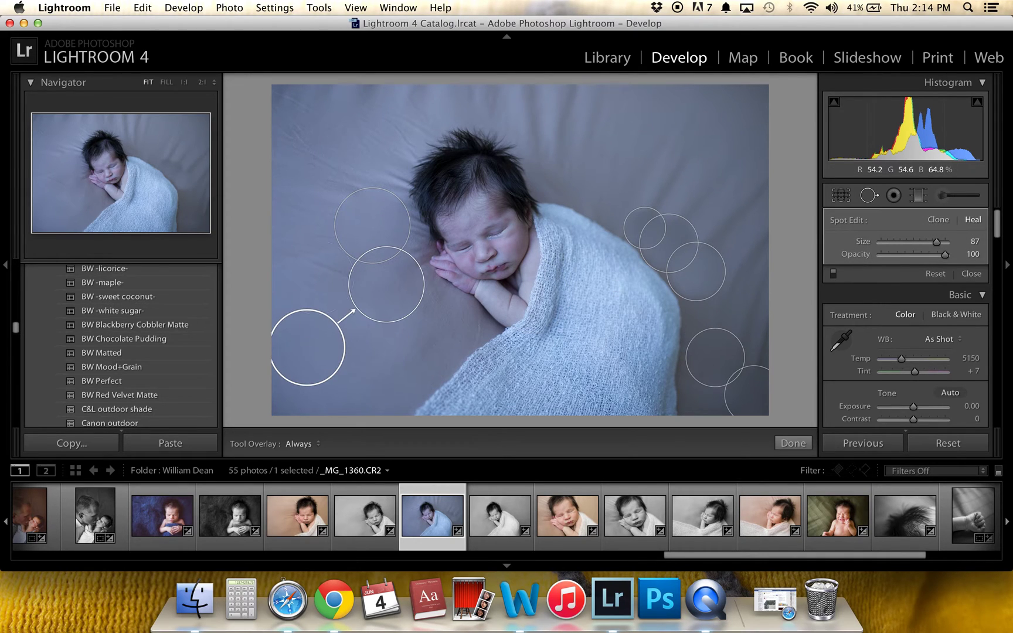
- Heal the wrinkles along the photo's left edge and upper-left corner with size 96 and 94 spots sampled from smooth backdrop
left_click(324, 241)
mouse_move(451, 344)
left_mouse_down()
mouse_move(299, 360)
mouse_move(302, 373)
mouse_move(316, 133)
left_mouse_up()
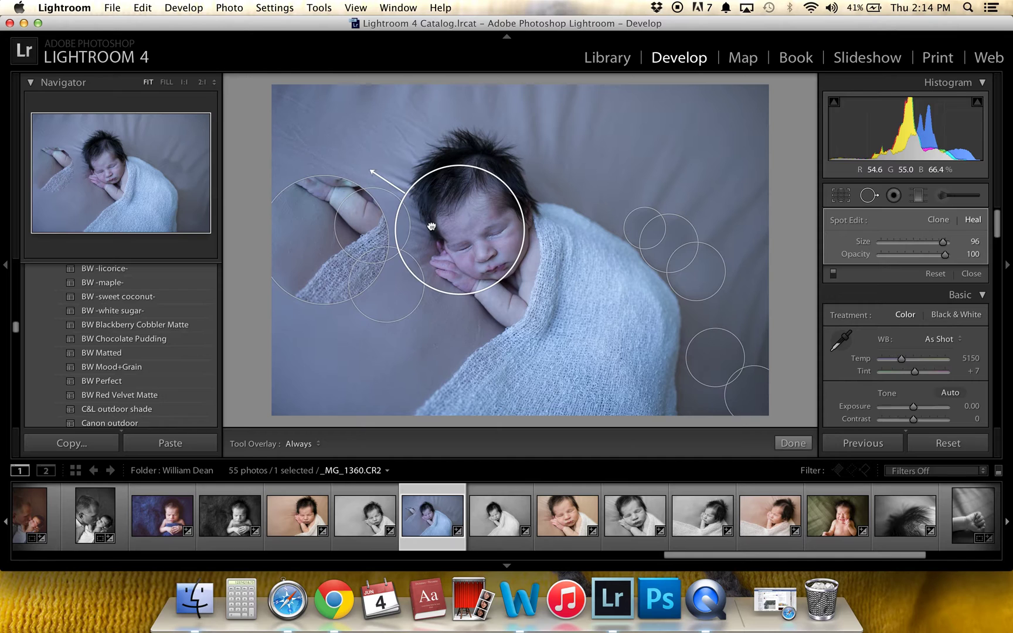
left_click(392, 100)
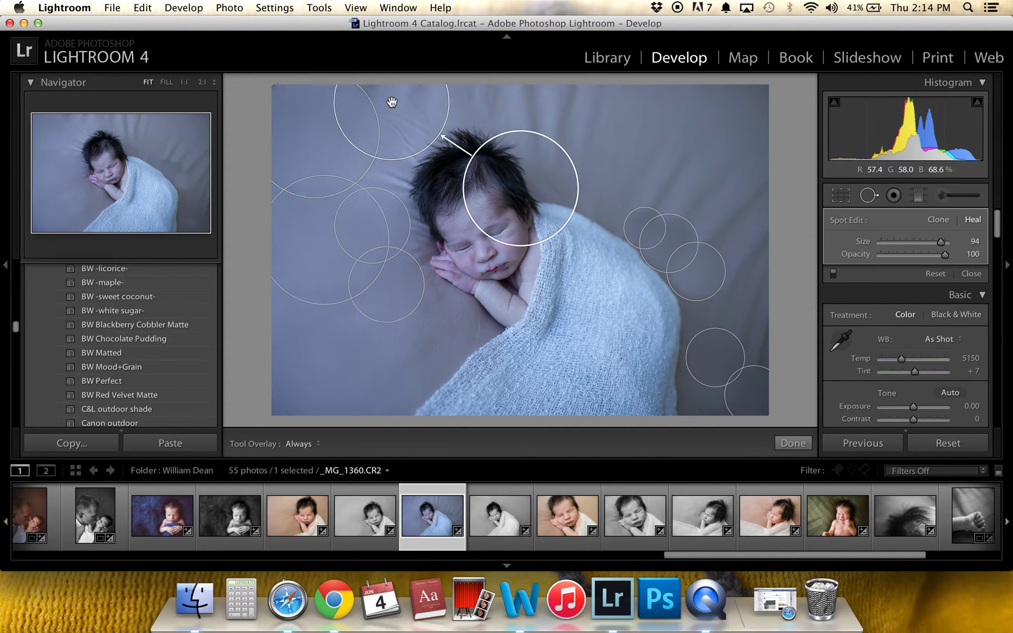
left_click_drag(491, 170, 280, 284)
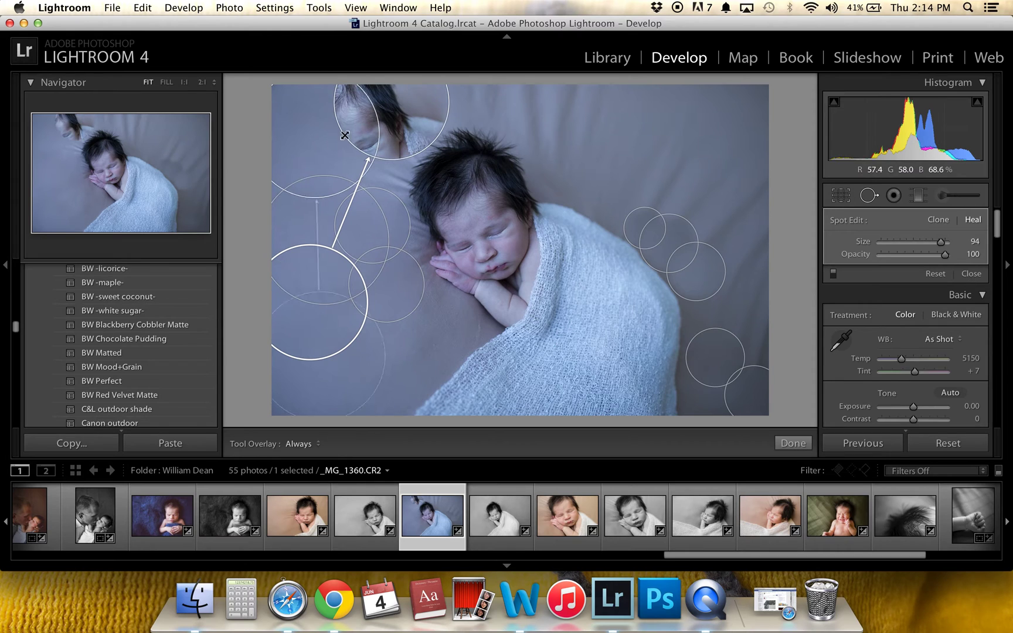
key("Escape")
- Heal the backdrop above and to the right of the baby's head with size 87, 91 and 83 spots sampled from the photo's upper-right area
left_click(488, 86)
mouse_move(571, 139)
left_mouse_down()
mouse_move(591, 160)
mouse_move(721, 143)
left_mouse_up()
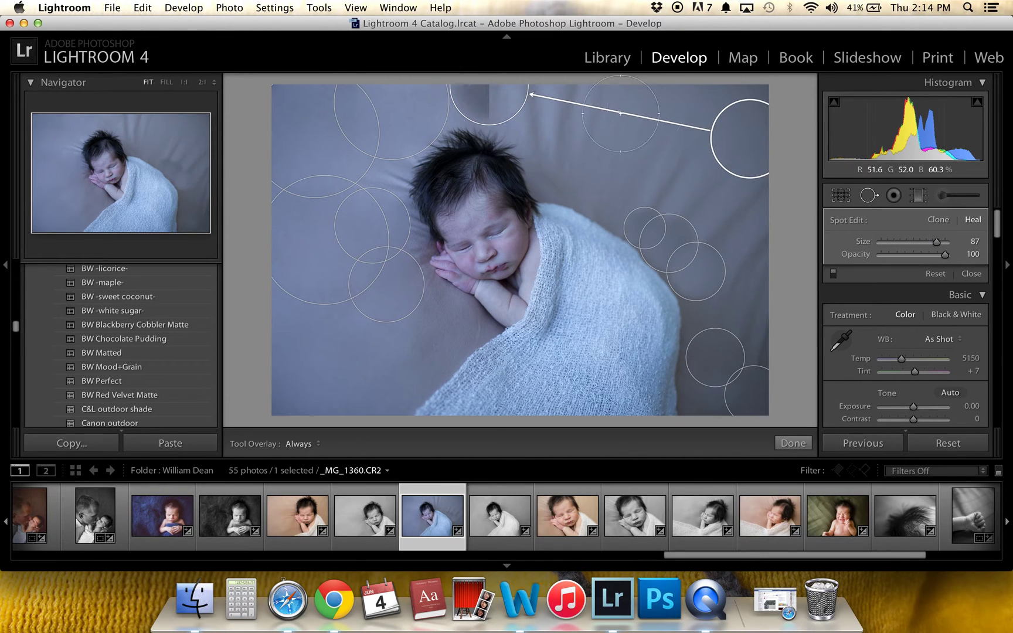
left_click(561, 120)
left_click_drag(445, 208, 711, 145)
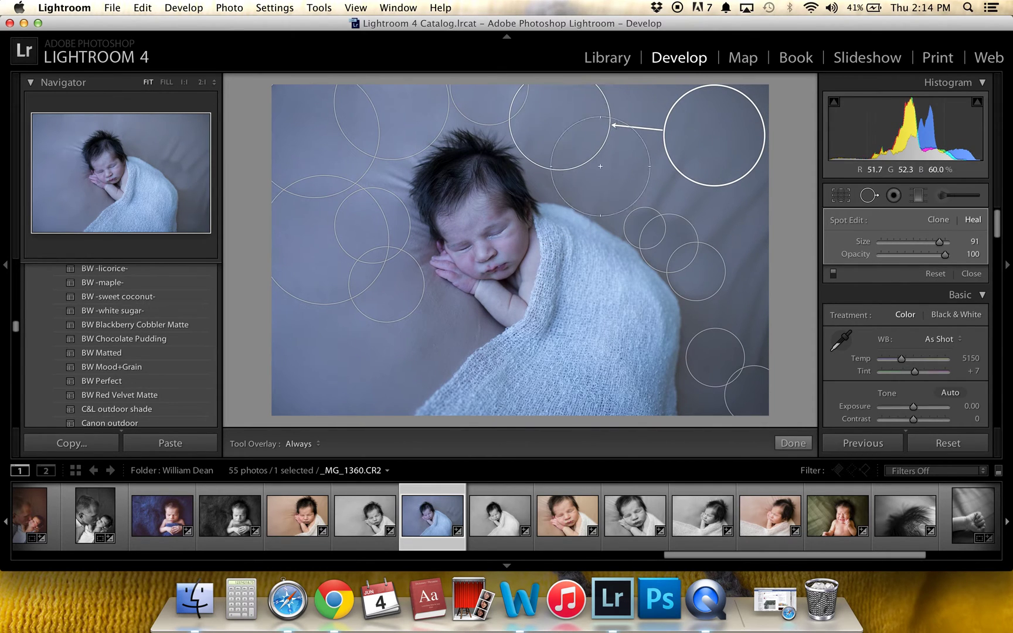
scroll(568, 186, "down", 5)
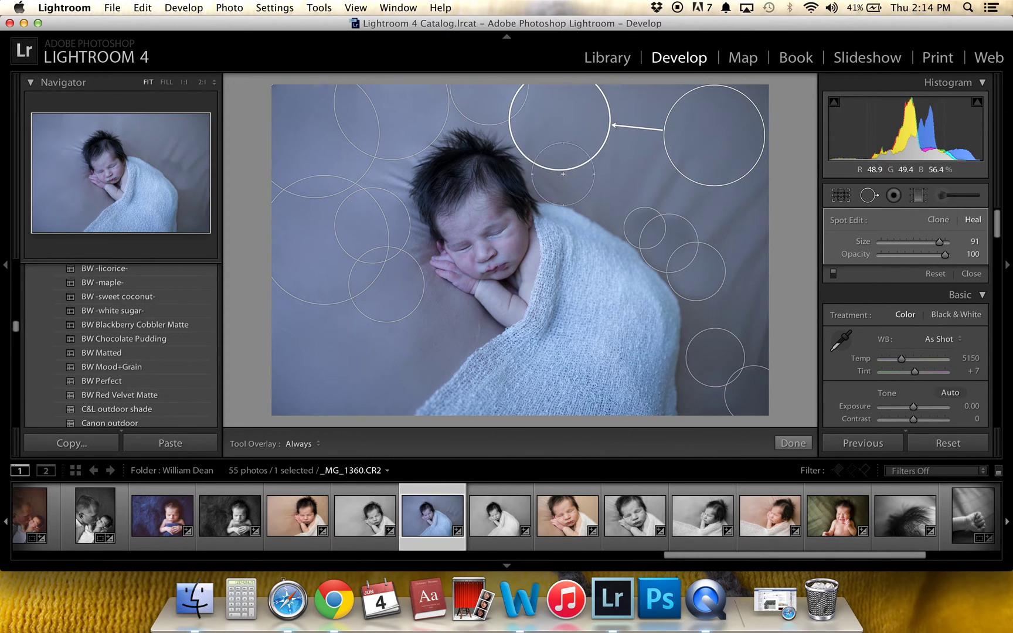
left_click(561, 175)
left_click_drag(503, 118, 730, 121)
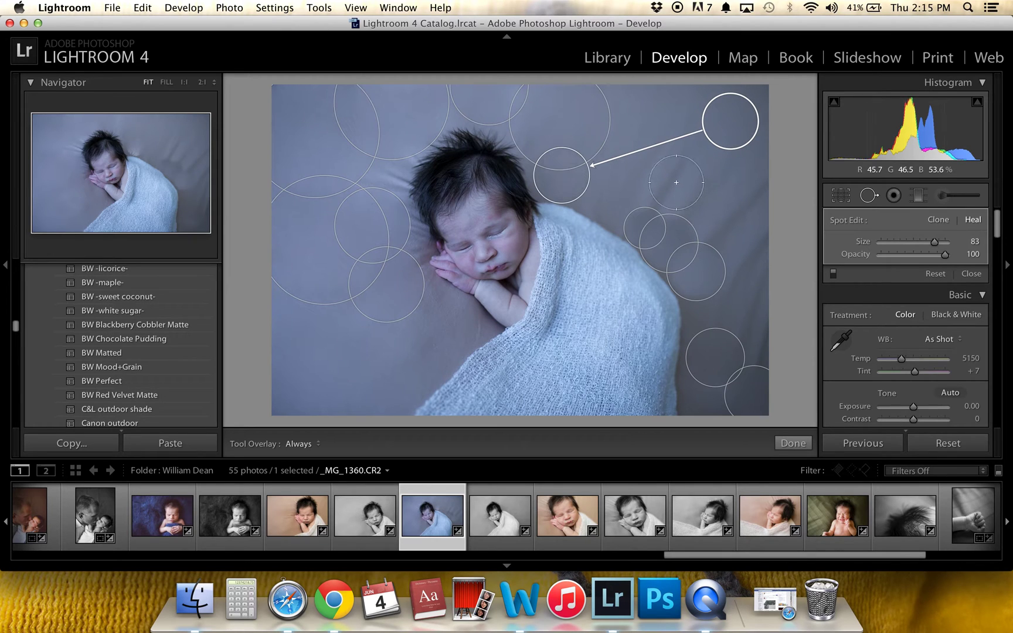
- Heal the backdrop right of the blanket, down to the lower-right corner, with four size 93 spots sampled from smooth upper backdrop
scroll(676, 182, "up", 5)
left_click(553, 262)
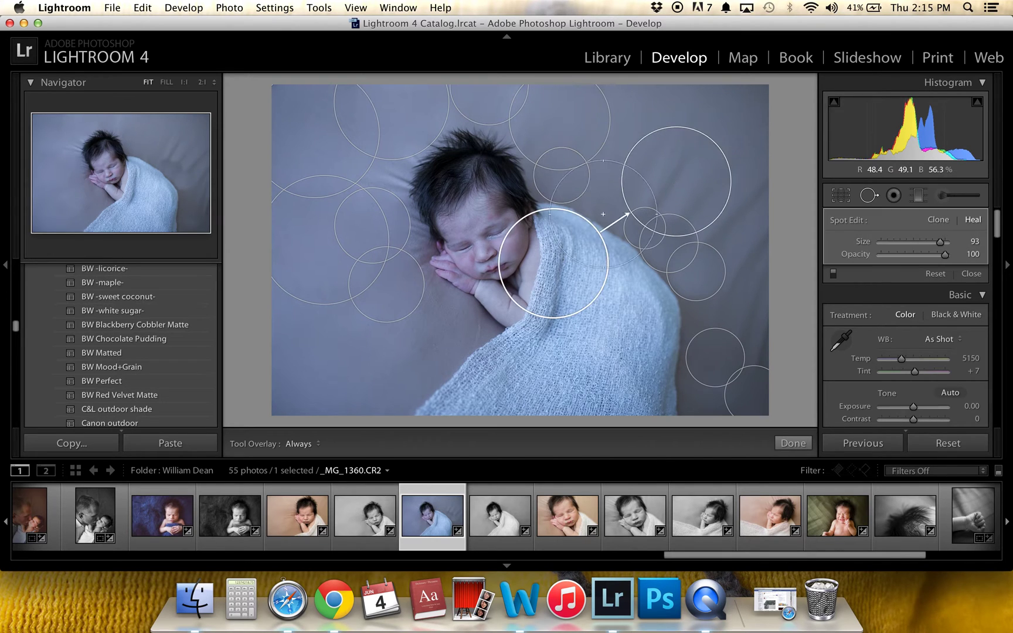
left_click_drag(554, 229, 607, 96)
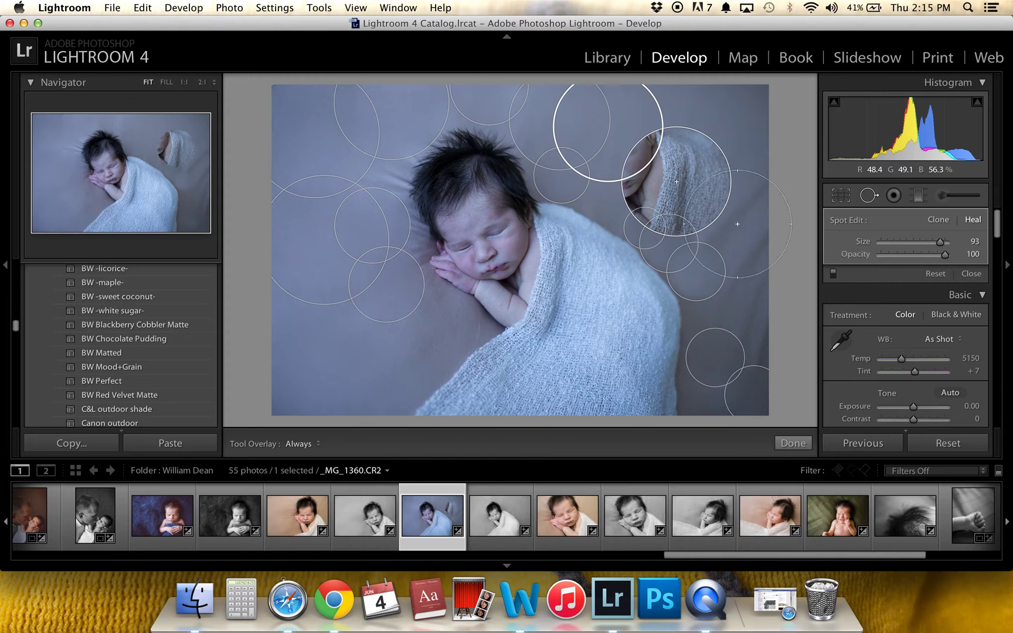
left_click(737, 220)
mouse_move(615, 290)
left_mouse_down()
mouse_move(680, 162)
mouse_move(642, 126)
left_mouse_up()
mouse_move(749, 299)
left_mouse_down()
mouse_move(615, 221)
mouse_move(671, 151)
mouse_move(676, 181)
left_mouse_up()
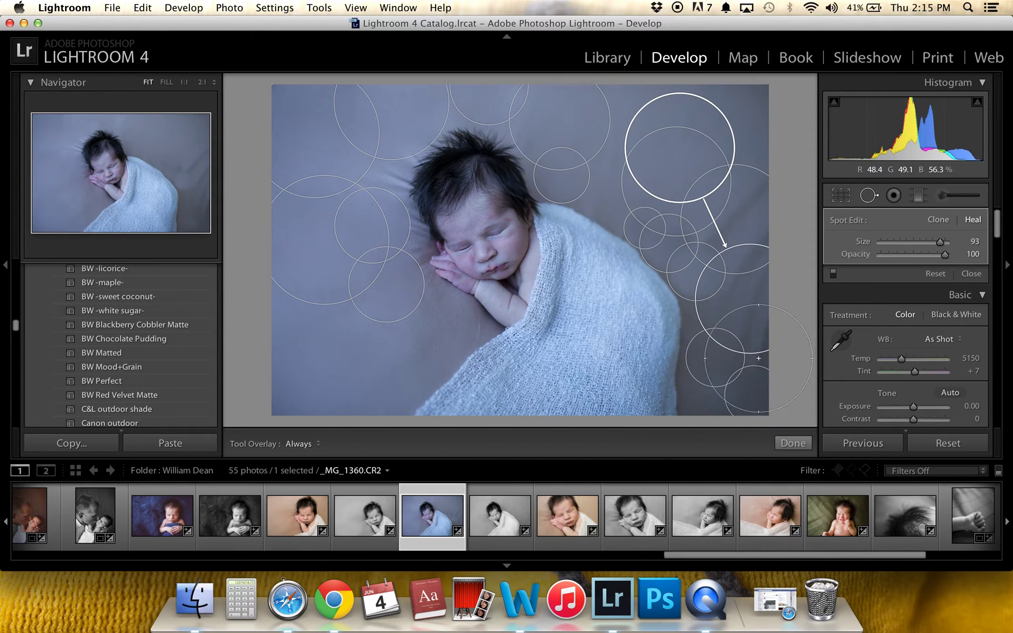
left_click(715, 358)
left_click_drag(659, 292, 738, 147)
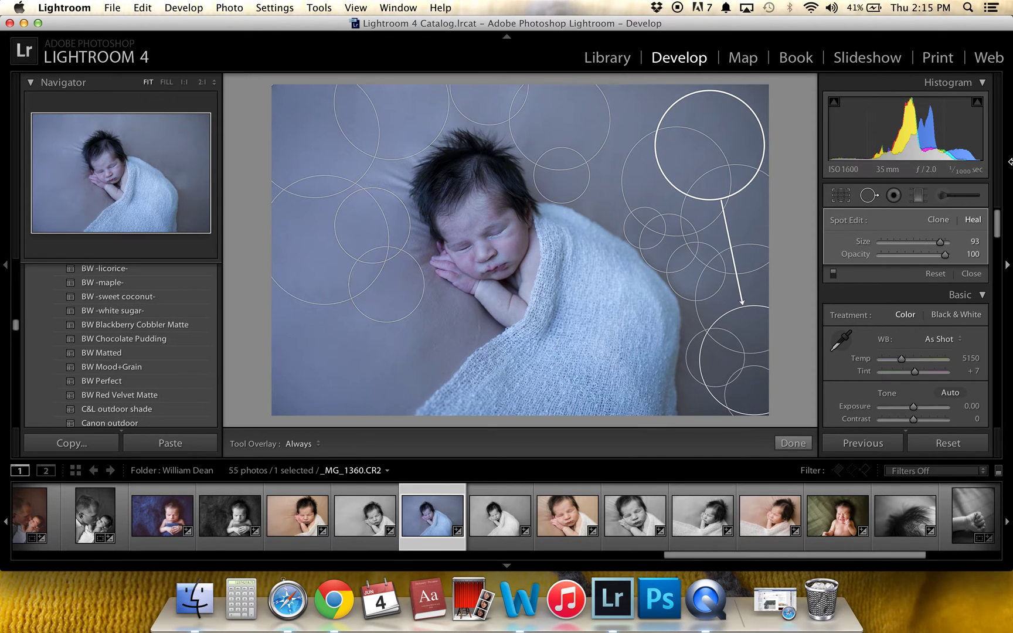
- Close the spot removal tool and compare the photo before and after side by side
left_click(973, 274)
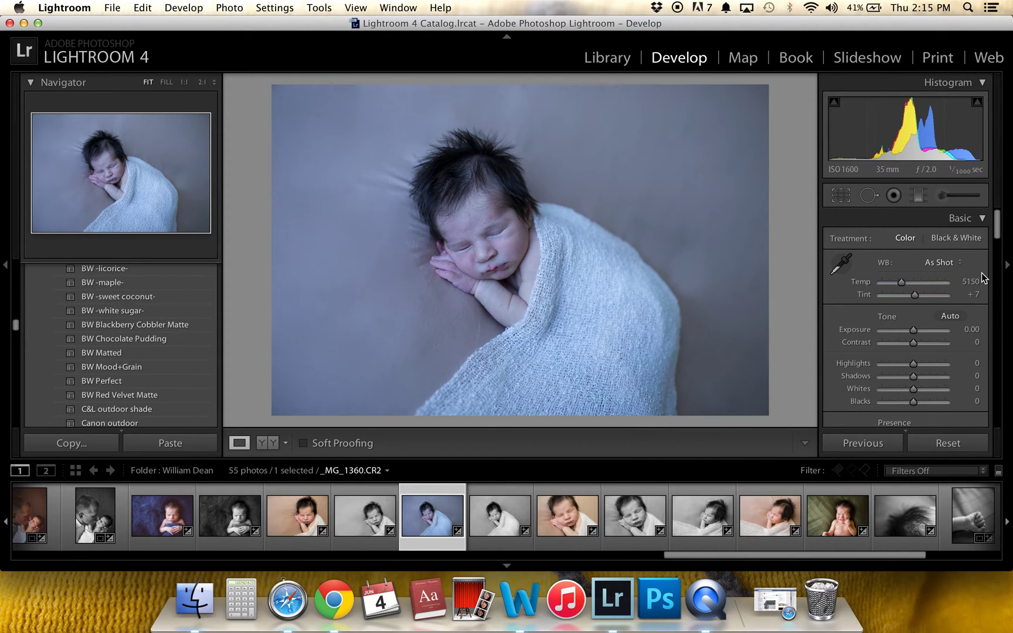
key("y")
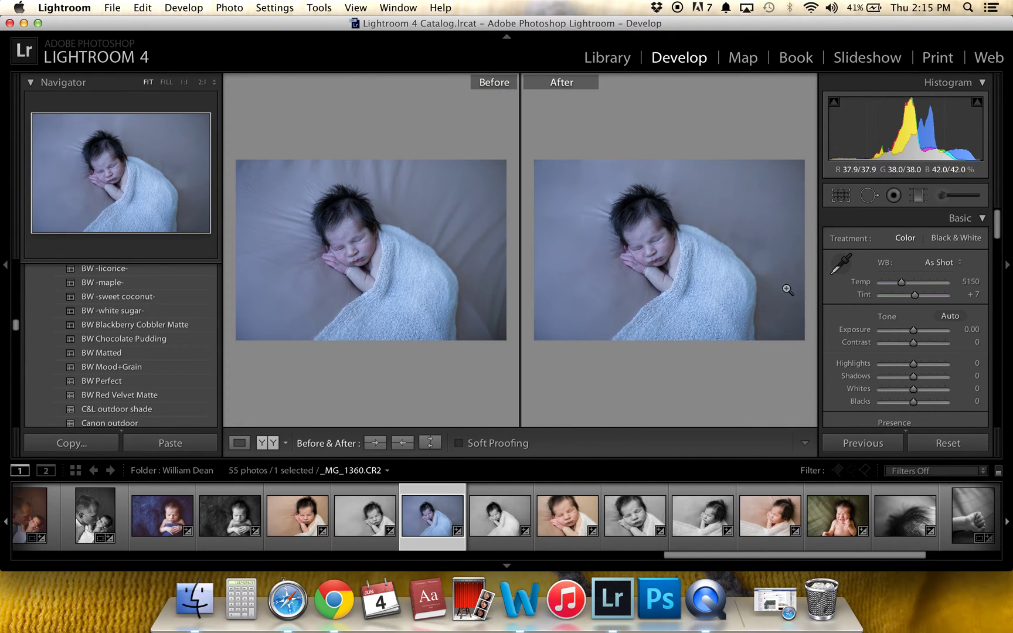
key("y")
- Heal the remaining wrinkles along the blanket's right edge and left of the baby's head with size 85 spots, then close the tool
left_click(868, 195)
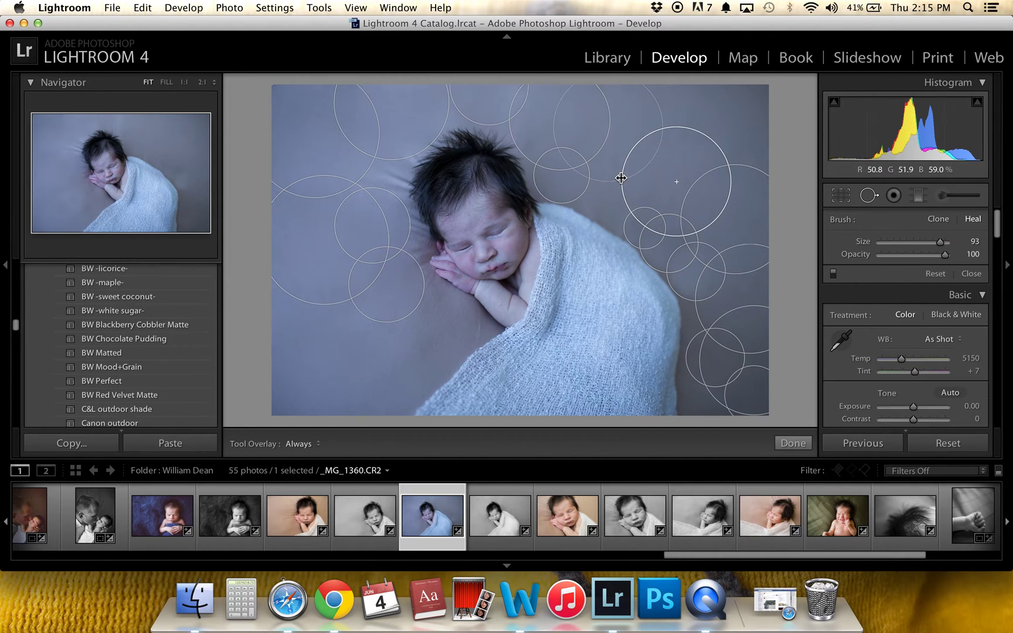
left_click(611, 202)
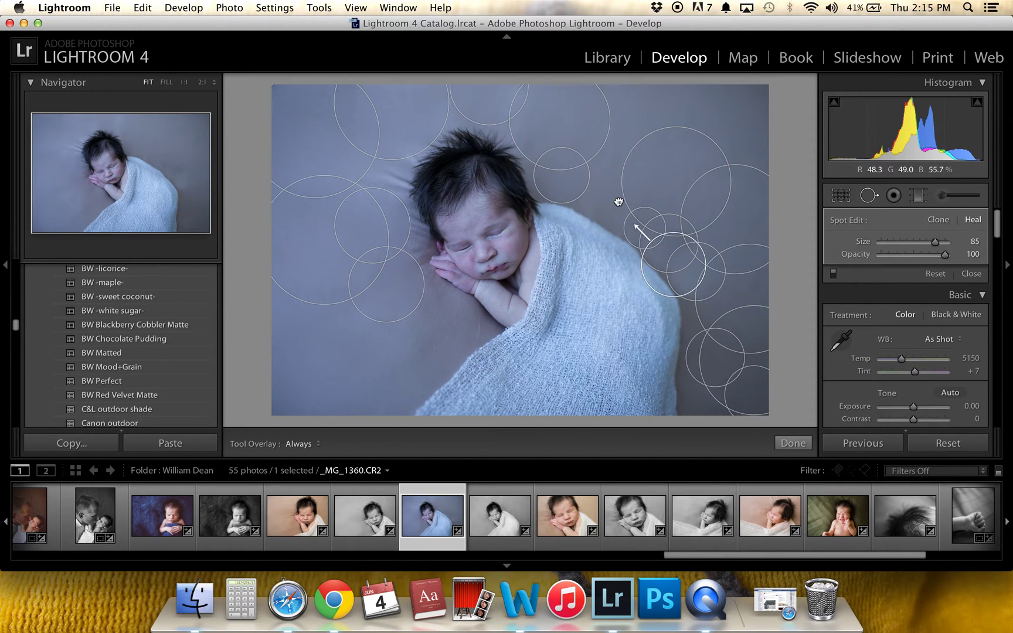
left_click(698, 267)
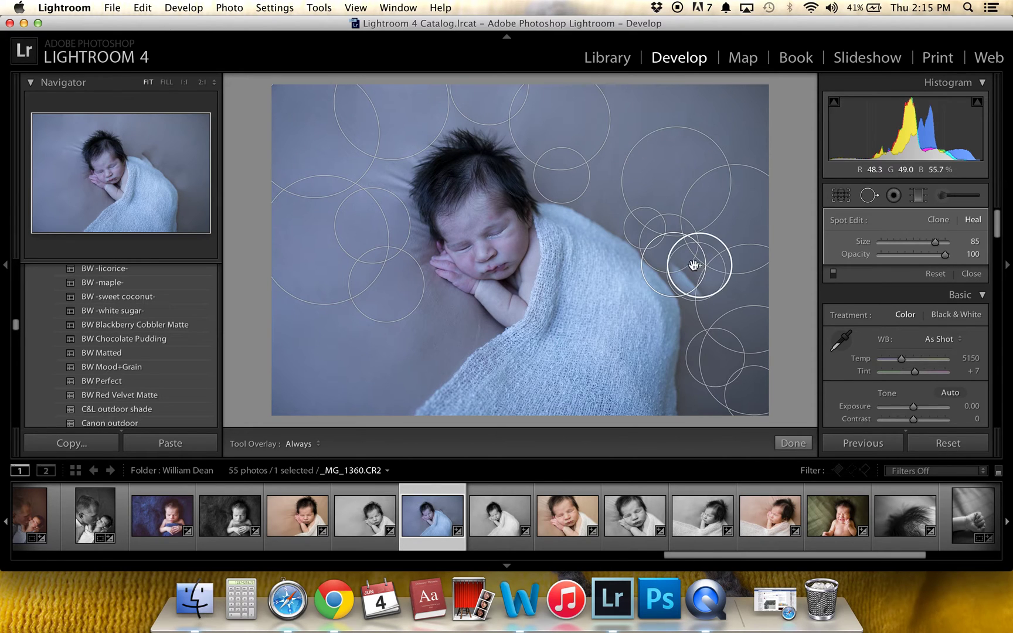
mouse_move(661, 266)
left_mouse_down()
mouse_move(666, 216)
mouse_move(702, 158)
left_mouse_up()
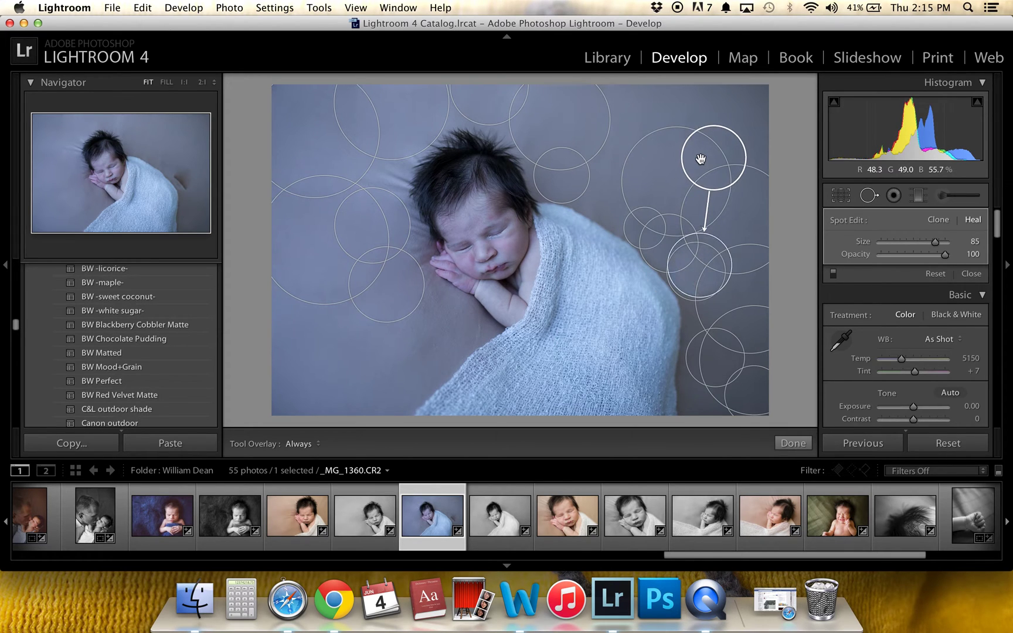
left_click(690, 278)
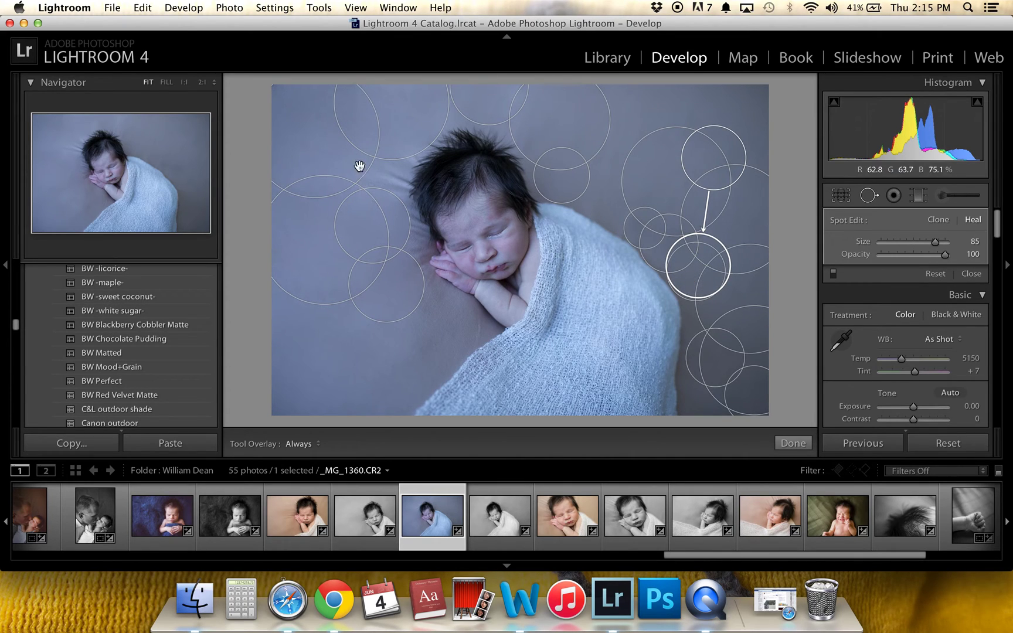
left_click_drag(375, 177, 374, 241)
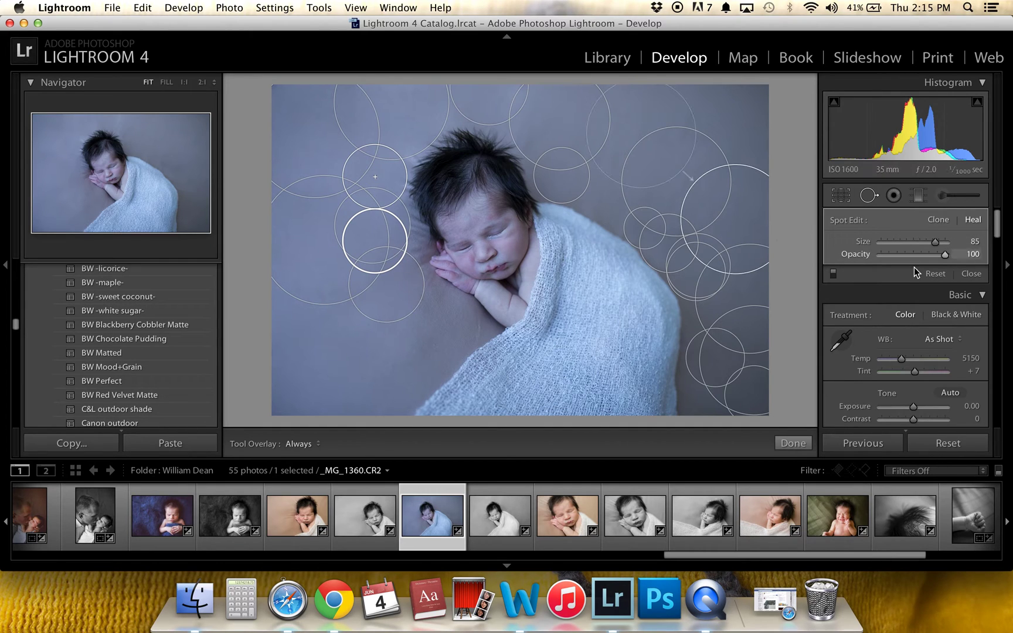
left_click(970, 273)
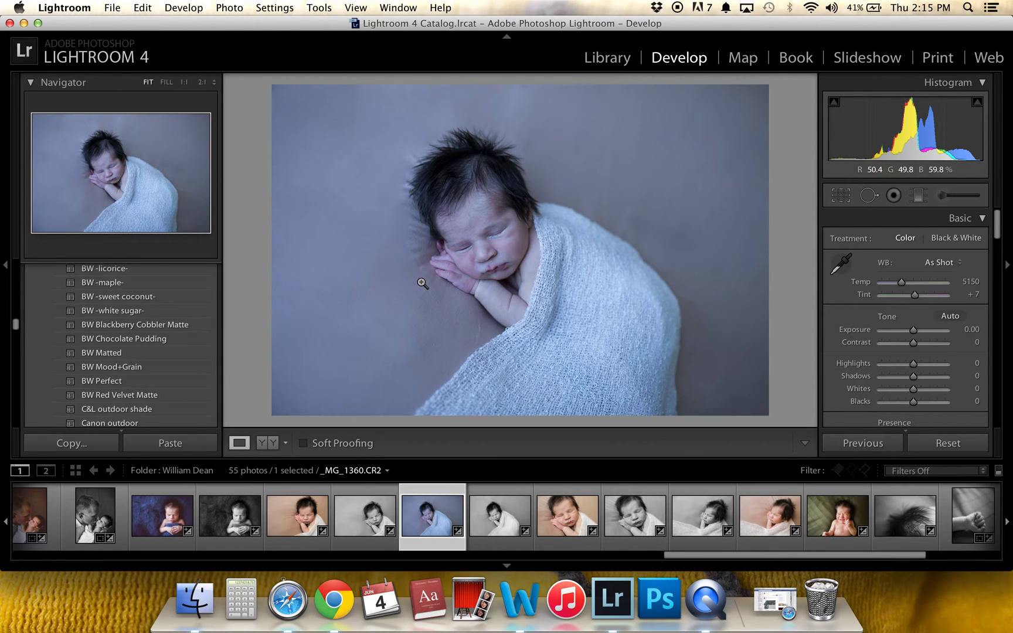
- Set the photo's exposure to +0.40
key("XF86MonBrightnessUp")
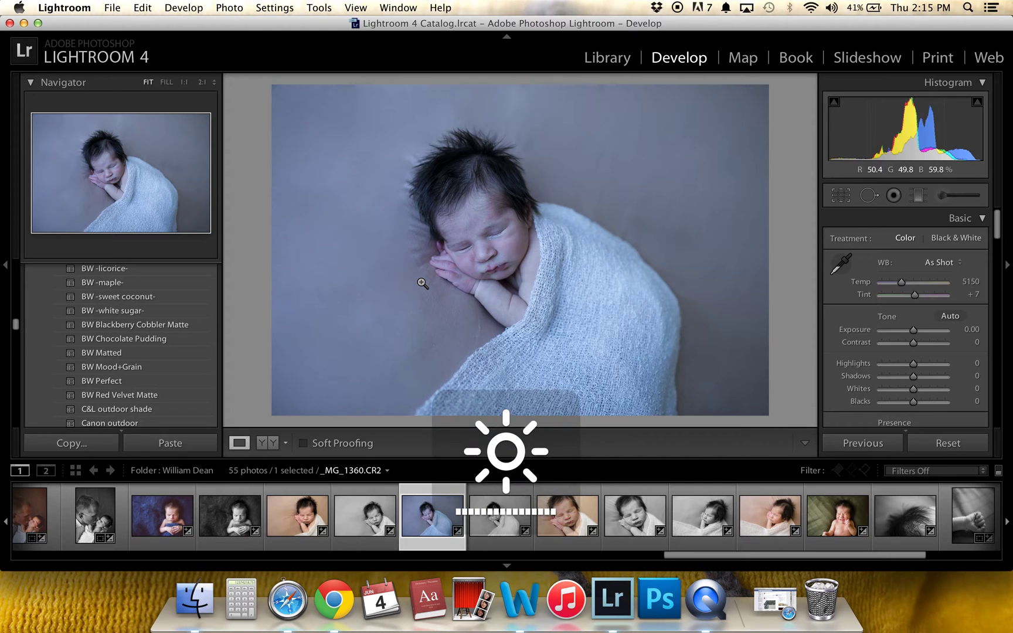
left_click_drag(913, 329, 915, 329)
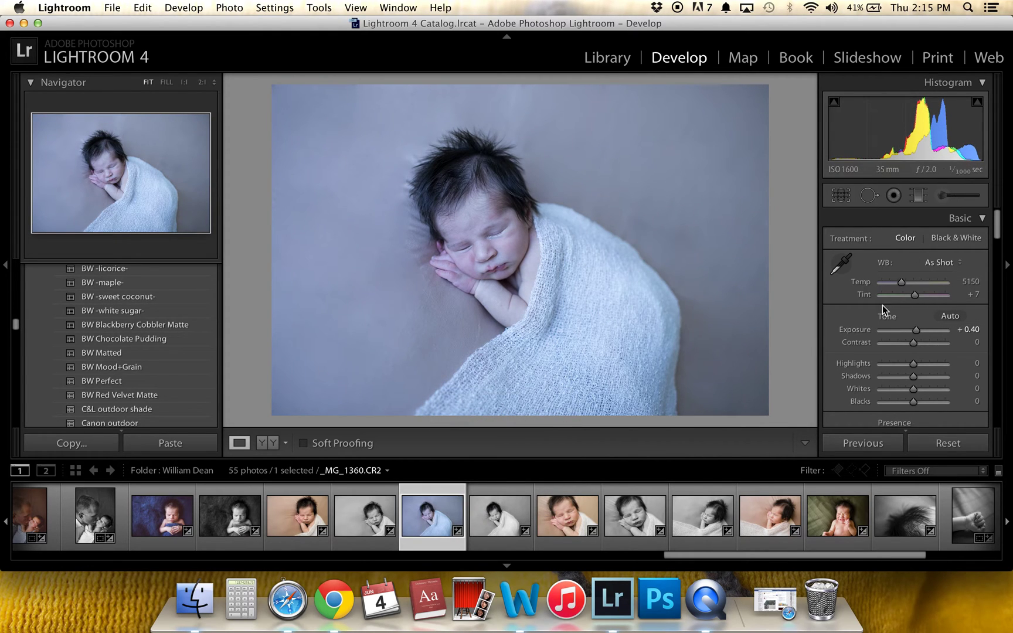
scroll(941, 322, "down", 3)
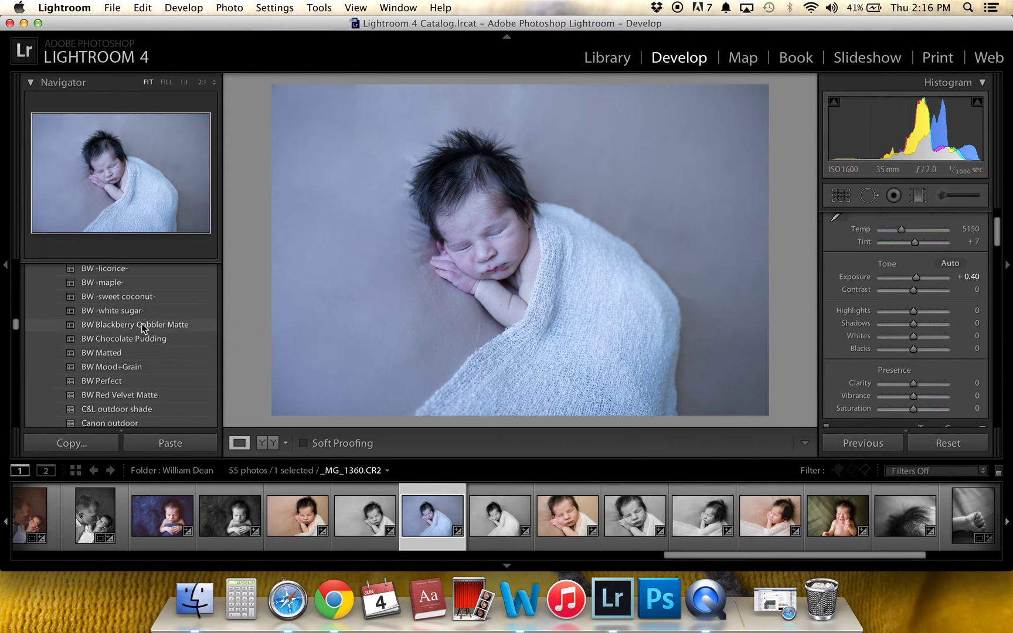
- Examine the edited photo _MG_1353.CR2, its before and after versions and its edit history for reference
scroll(142, 323, "down", 10)
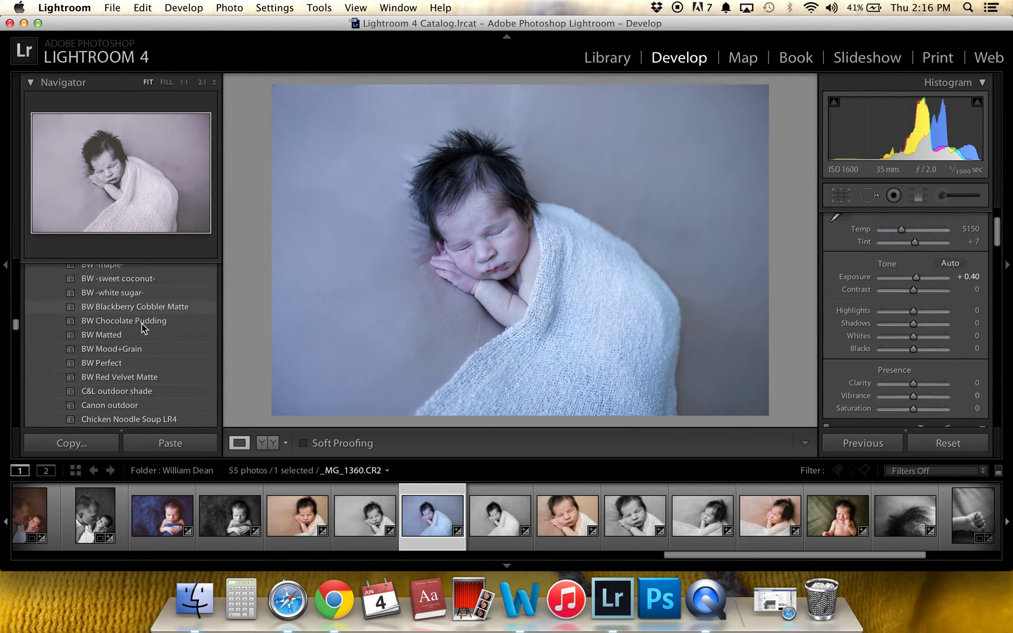
left_click(288, 534)
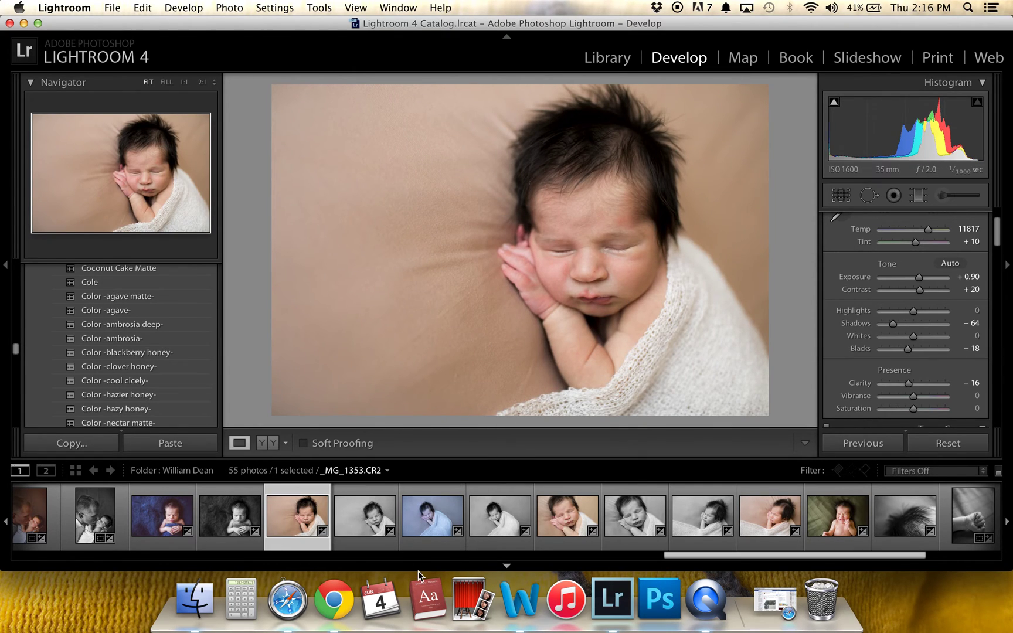
key("y")
key("y")
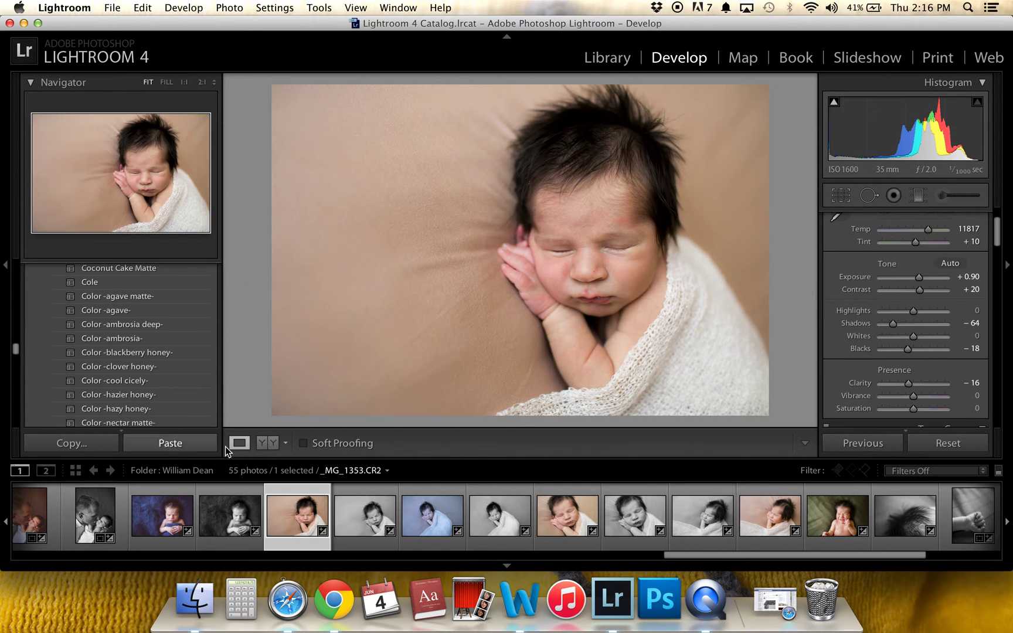
scroll(120, 337, "up", 15)
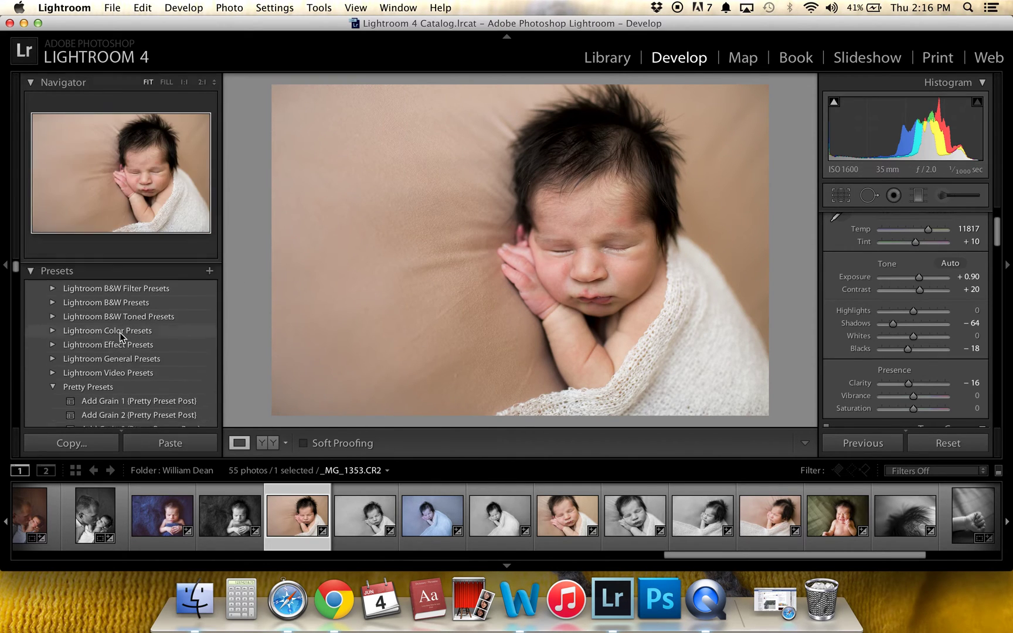
scroll(120, 337, "down", 20)
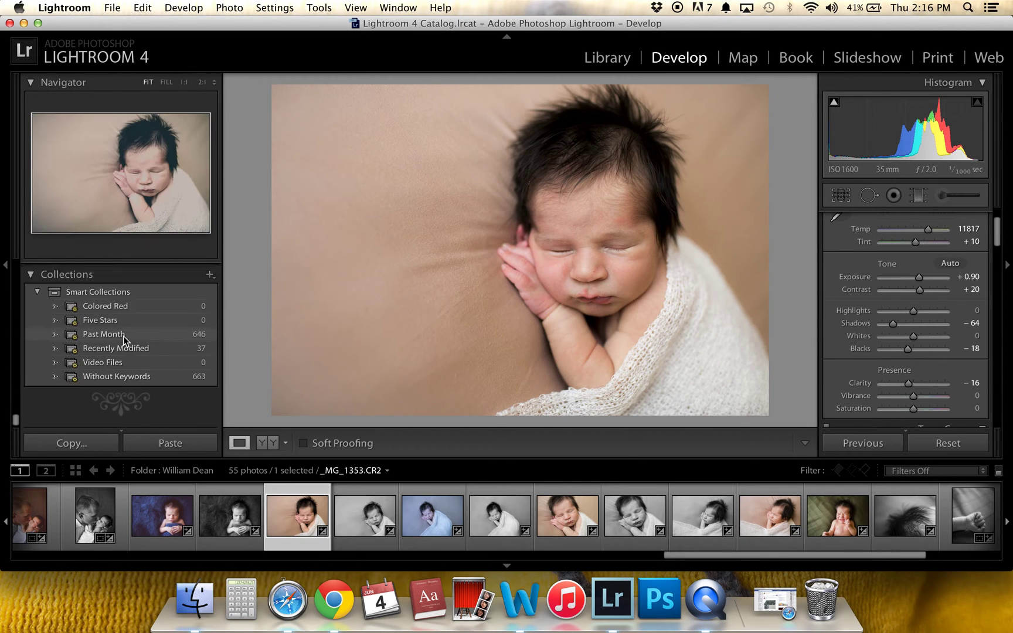
scroll(124, 340, "down", 3)
scroll(124, 340, "up", 6)
scroll(125, 341, "down", 2)
scroll(125, 340, "down", 3)
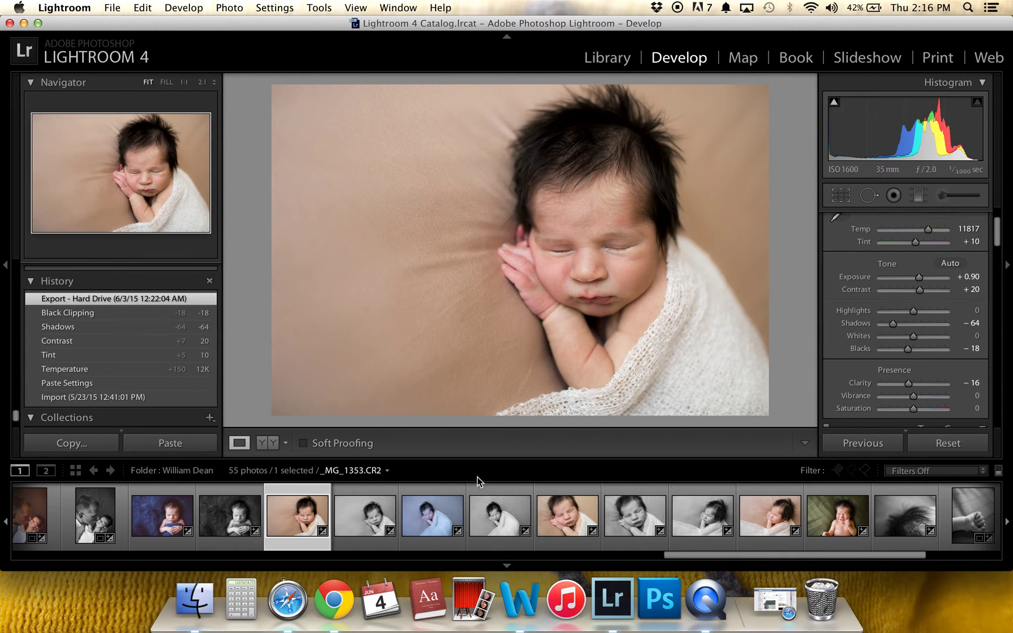
- Return to photo _MG_1360.CR2 and set its white balance to temperature 9300 and tint +12
left_click(450, 534)
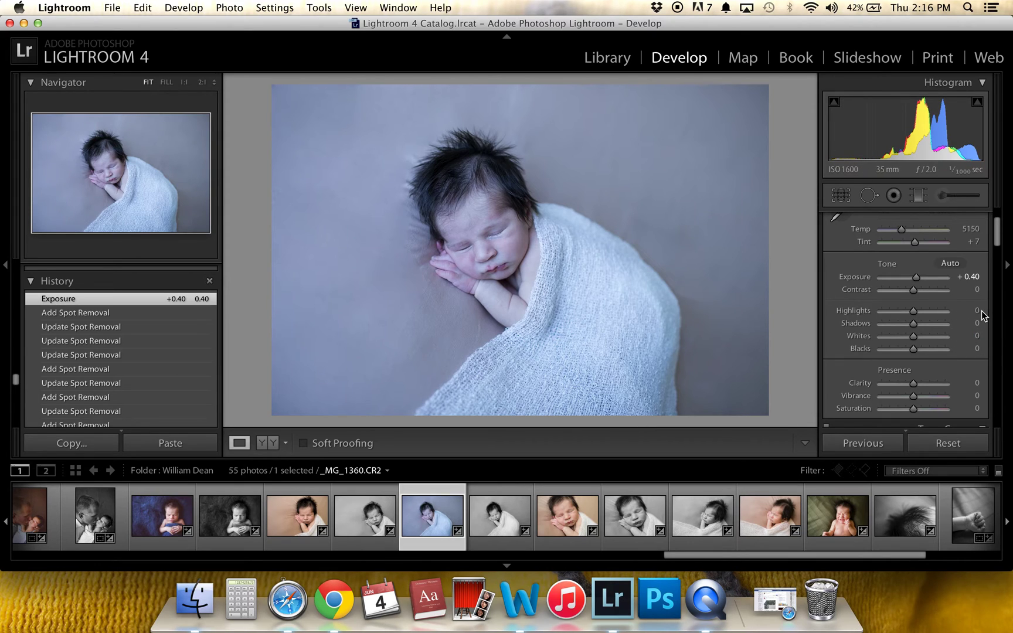
scroll(982, 312, "up", 3)
scroll(981, 311, "down", 1)
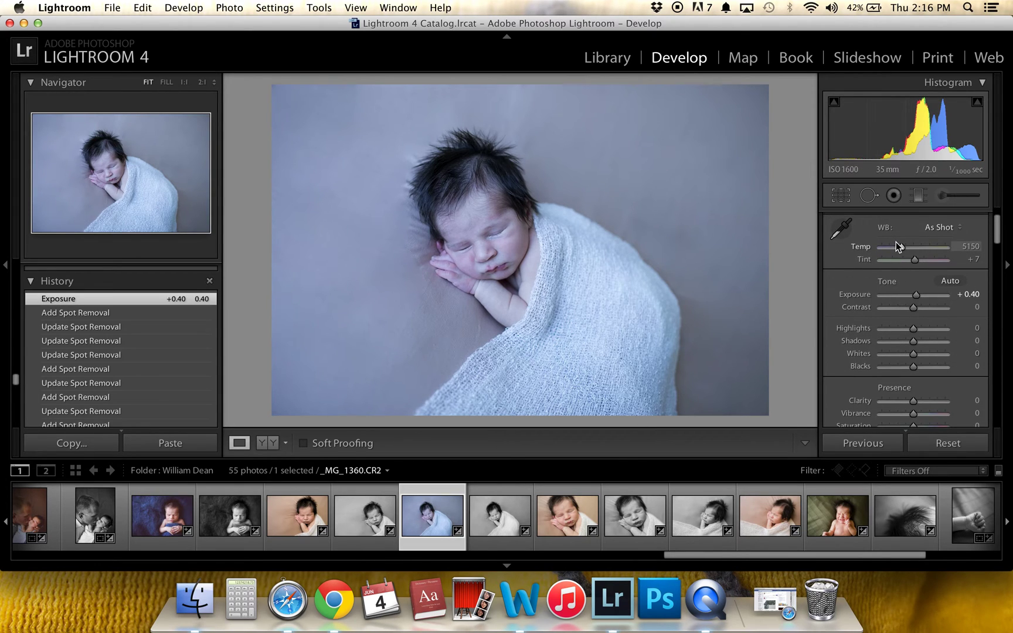
mouse_move(902, 247)
left_mouse_down()
mouse_move(914, 247)
mouse_move(903, 249)
left_mouse_up()
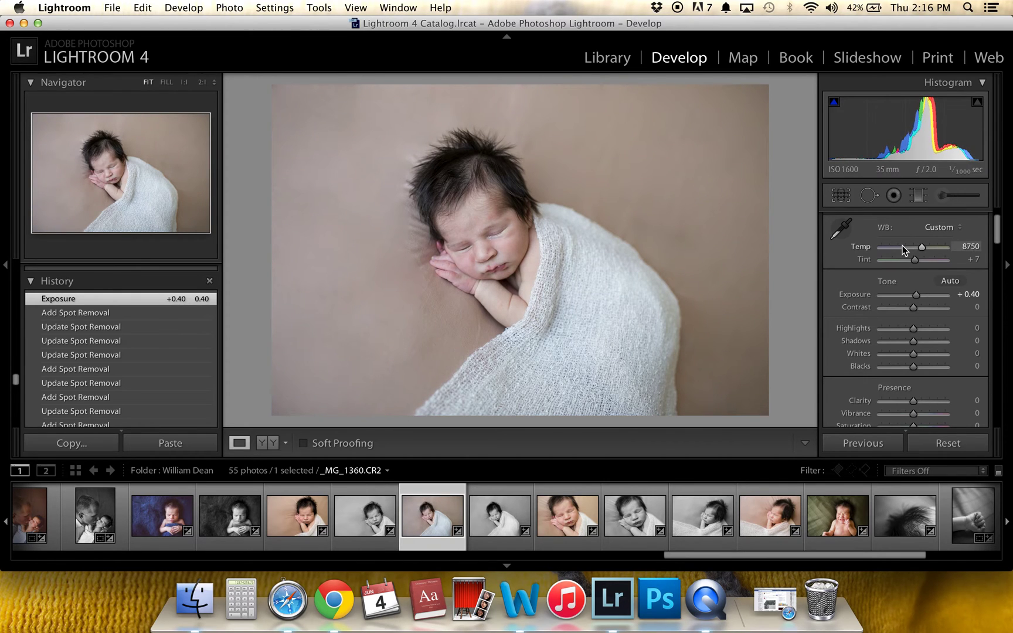
left_click_drag(904, 250, 906, 252)
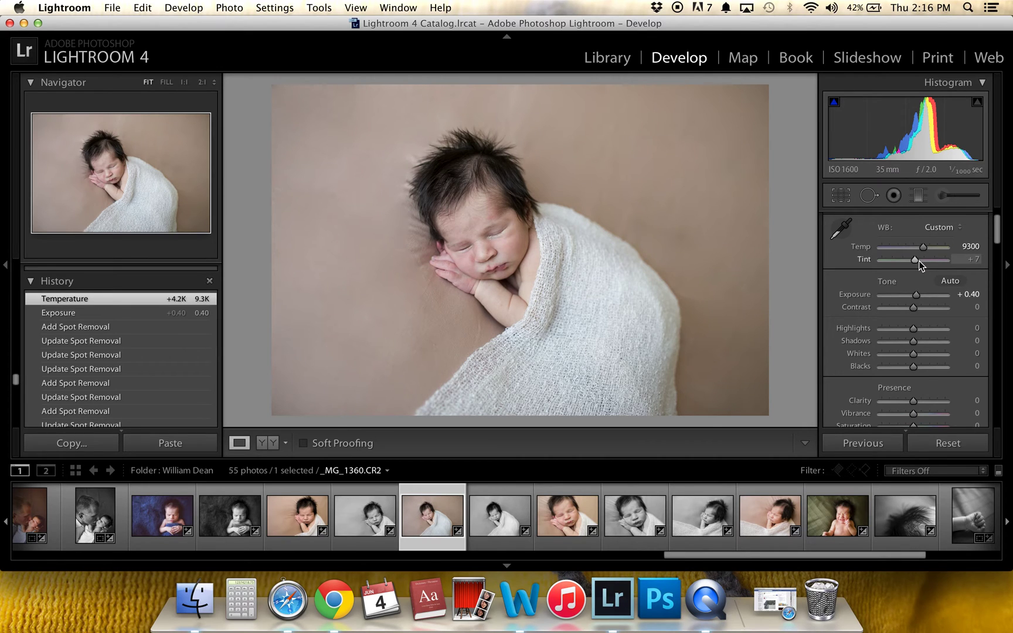
left_click_drag(919, 264, 918, 263)
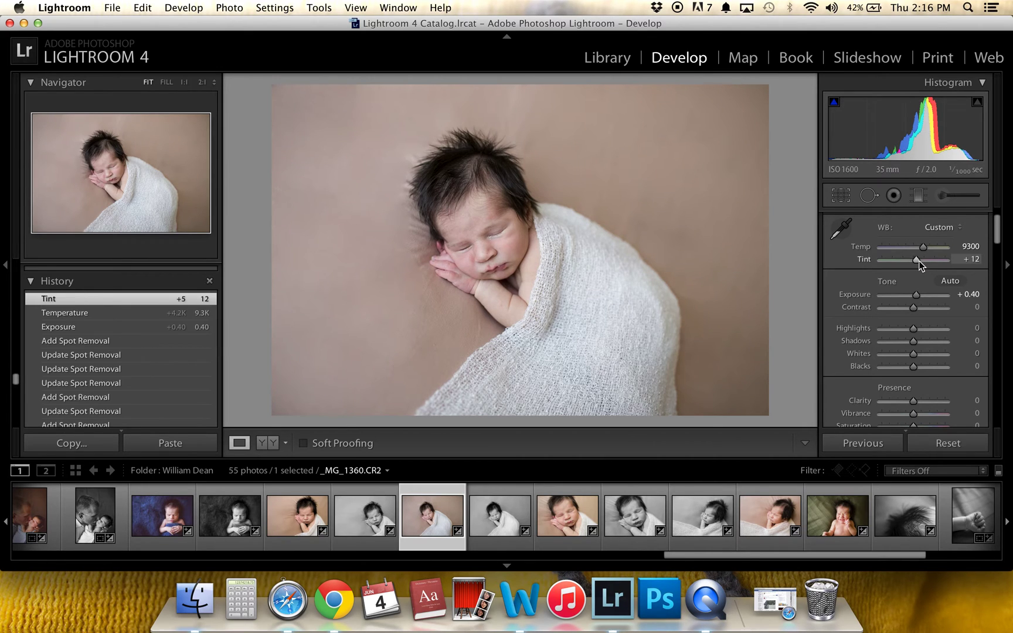
- Set the photo's contrast to +31 and adjust the shadows
scroll(939, 289, "down", 2)
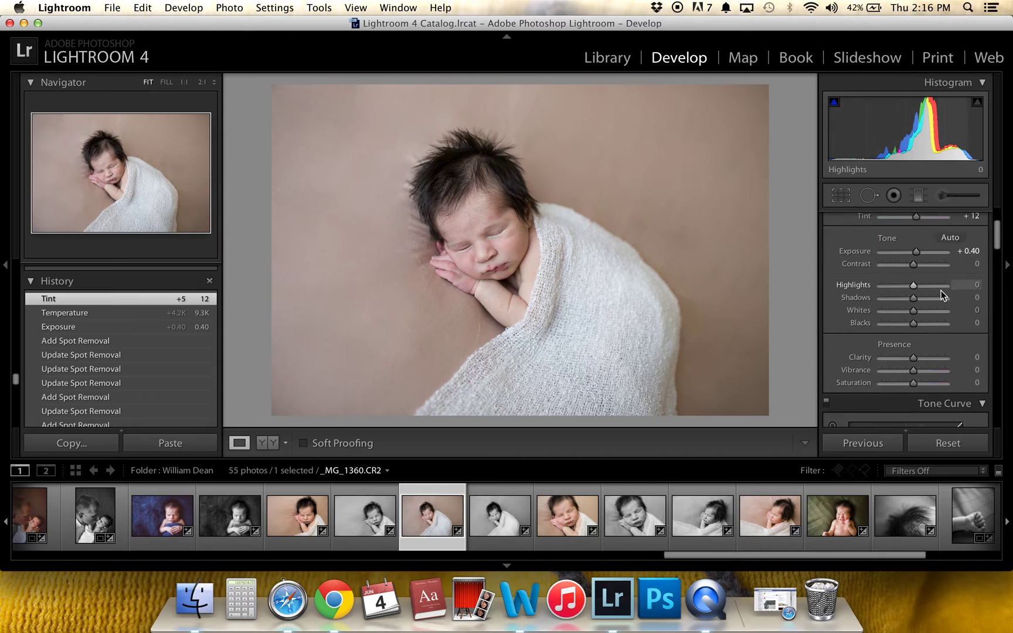
left_click_drag(914, 265, 912, 235)
scroll(915, 252, "down", 3)
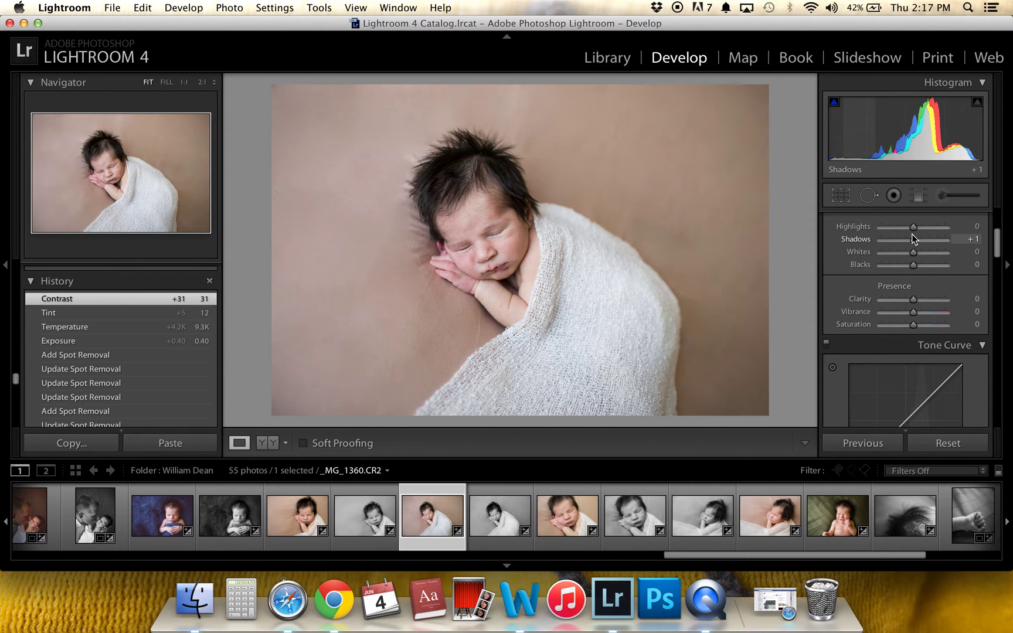
- Brighten the photo's edges with a Highlight Priority post-crop vignette amount of +13
scroll(912, 237, "down", 15)
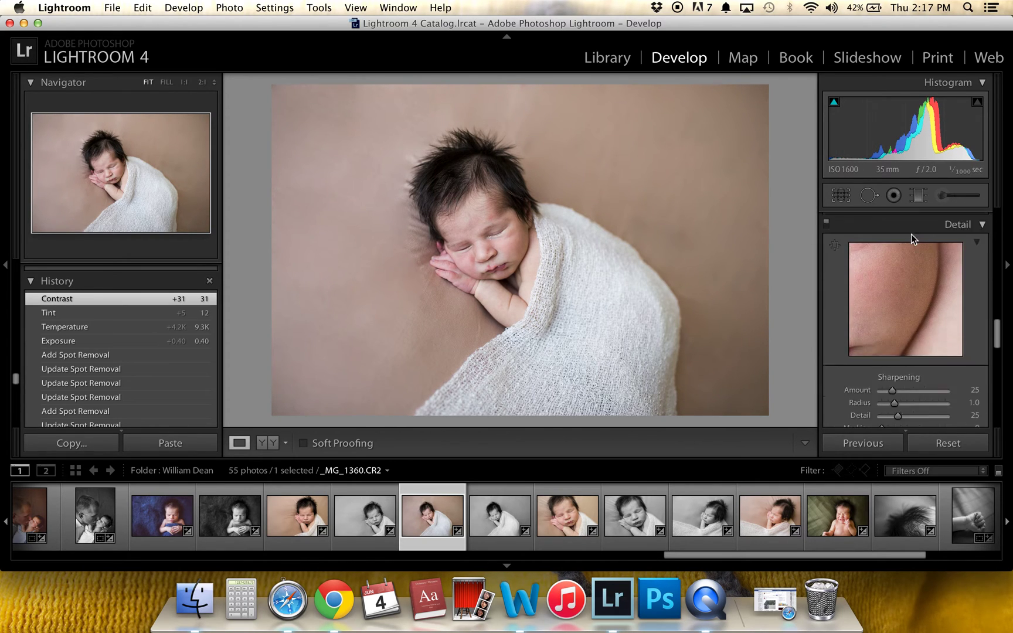
scroll(911, 234, "down", 5)
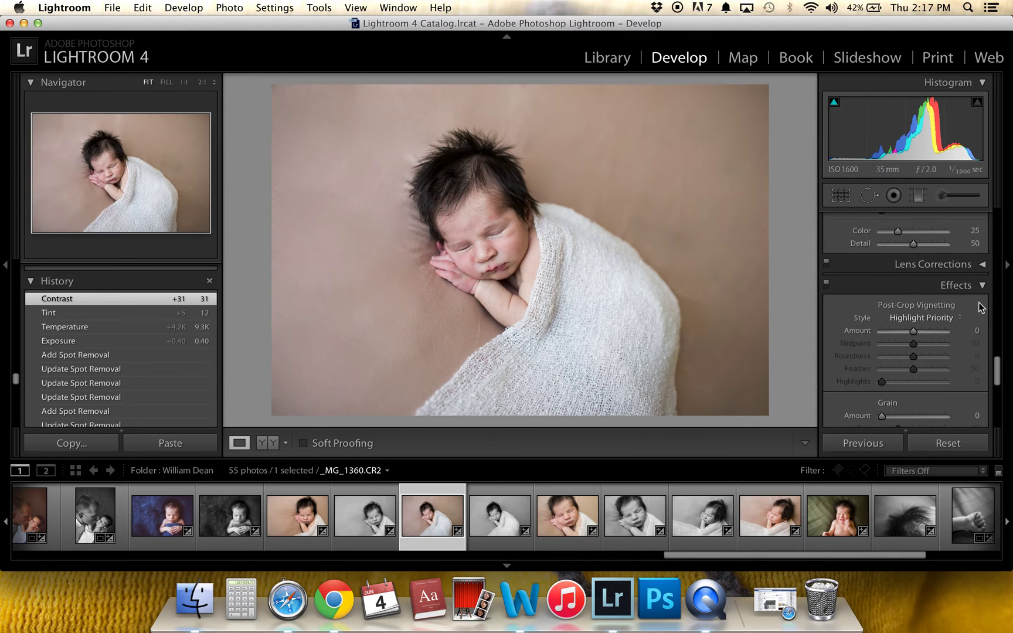
left_click_drag(913, 332, 917, 335)
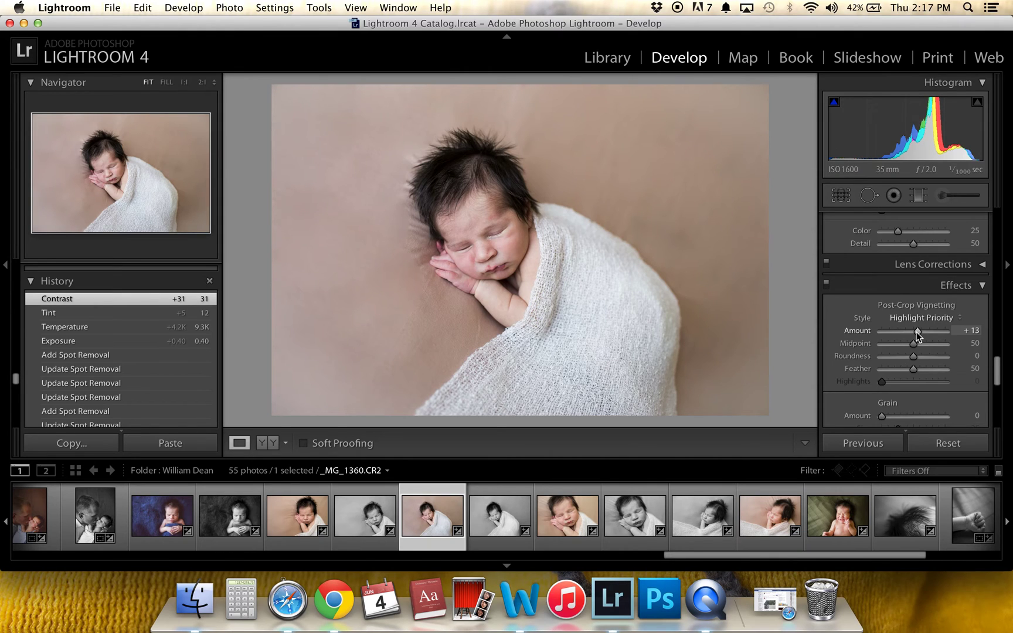
left_click_drag(917, 334, 917, 335)
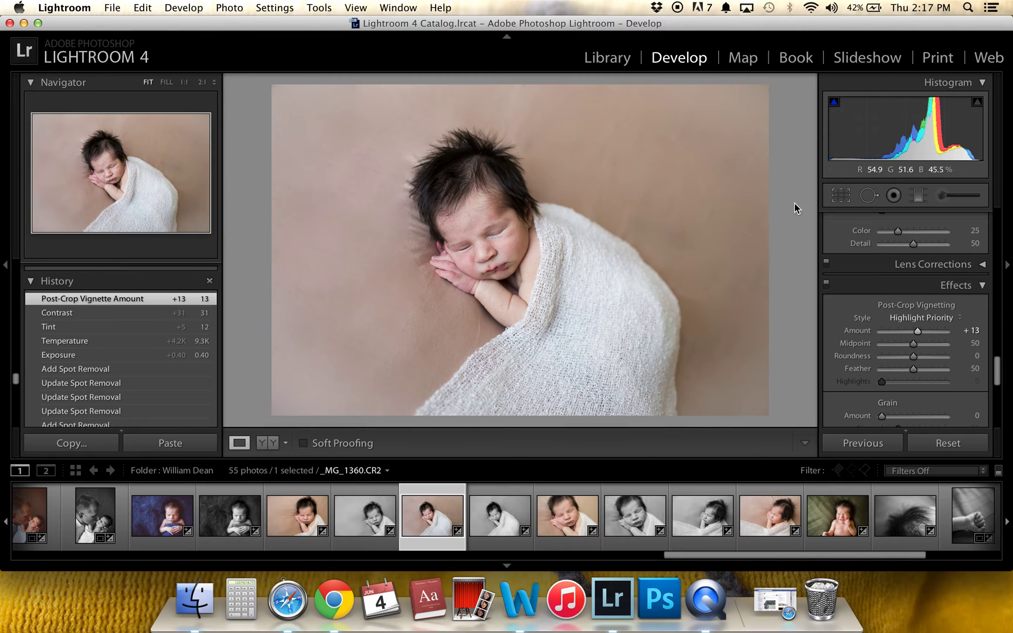
- Set the luminance of the reds to -3, the oranges to -26 and the yellows to -10
scroll(892, 311, "up", 15)
scroll(893, 312, "down", 10)
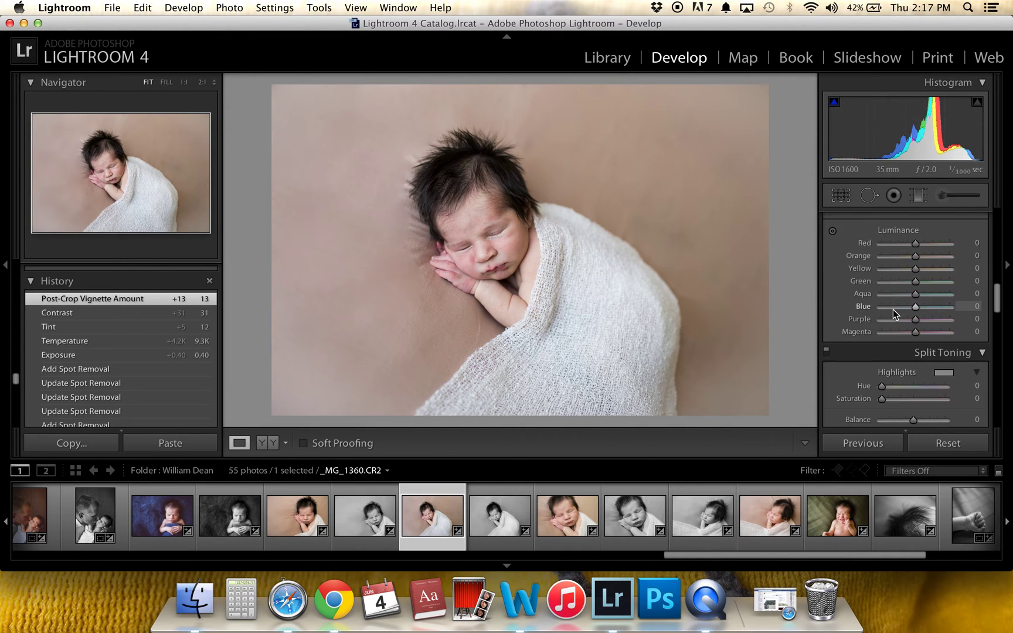
scroll(892, 309, "up", 3)
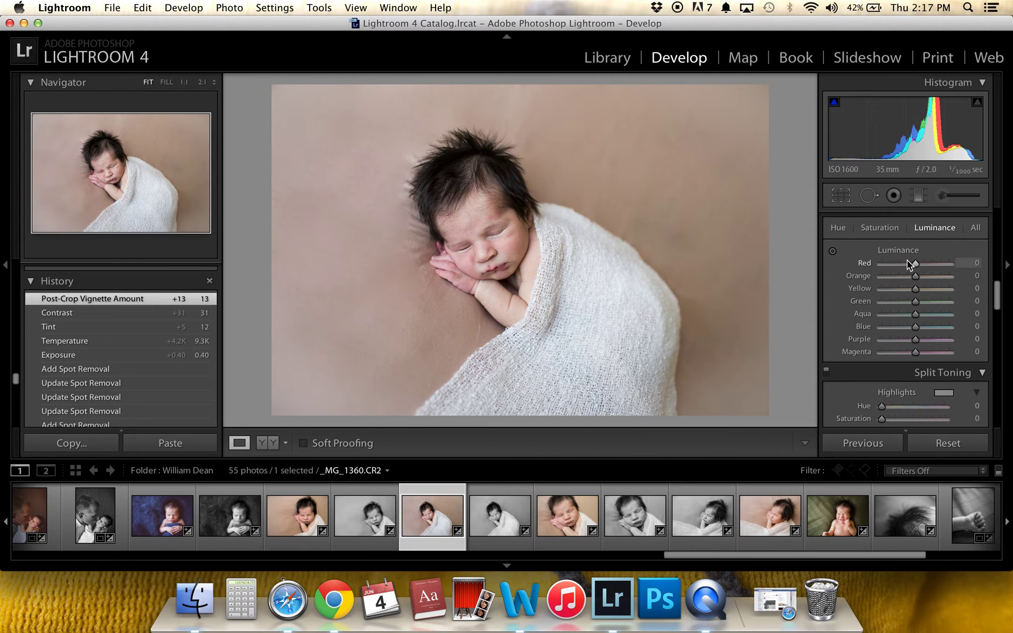
mouse_move(916, 265)
left_mouse_down()
mouse_move(904, 274)
mouse_move(923, 289)
mouse_move(910, 282)
left_mouse_up()
- Set the photo's temperature to 10600, shadows to +15 and exposure to +0.50
scroll(910, 282, "up", 10)
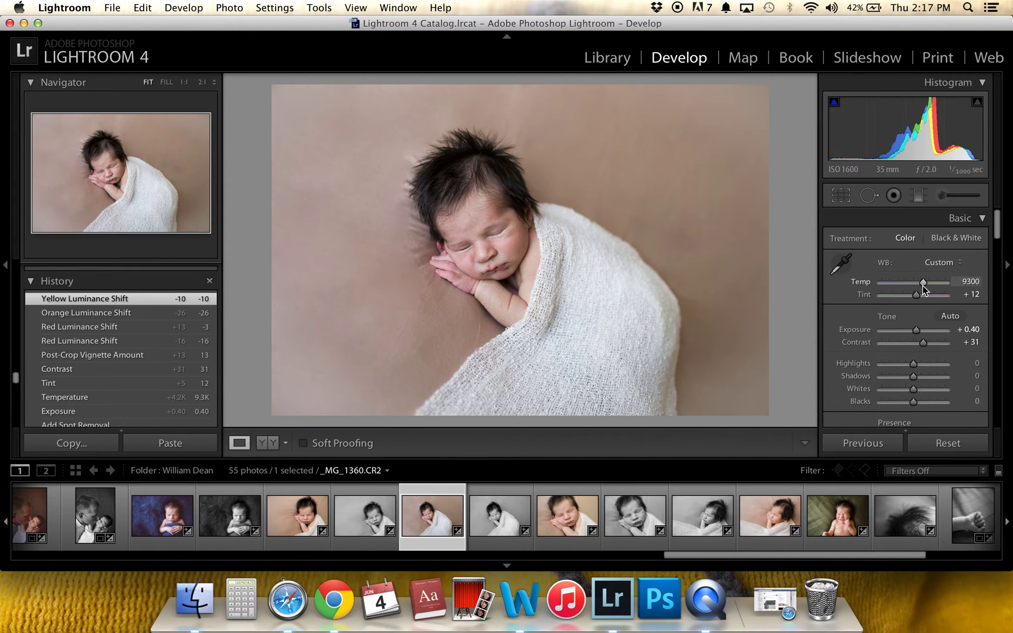
left_click_drag(922, 285, 924, 286)
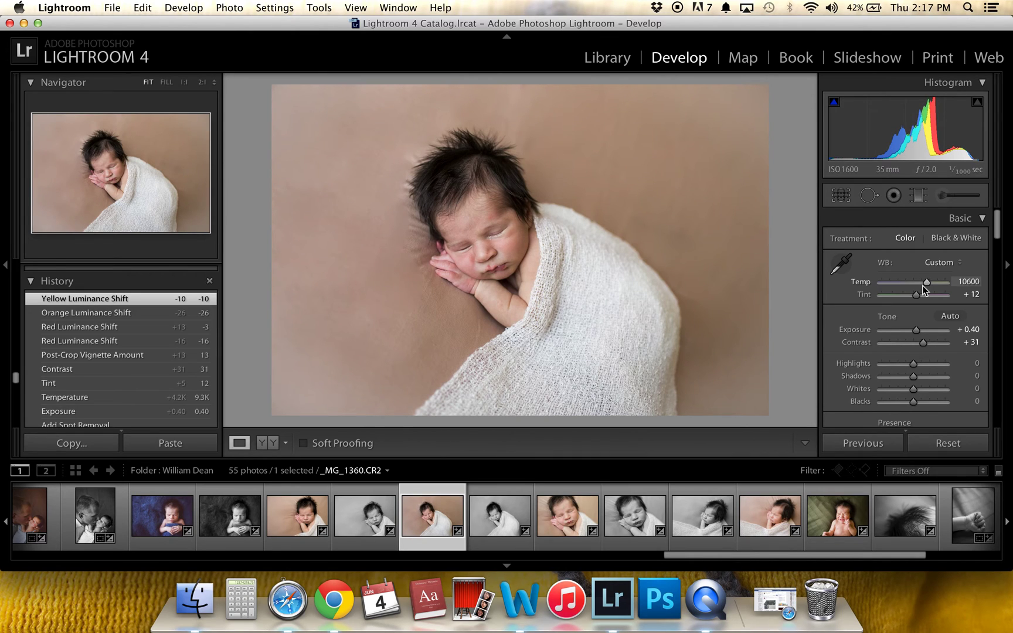
left_click_drag(924, 289, 924, 289)
left_click_drag(913, 376, 919, 381)
left_click_drag(915, 330, 916, 328)
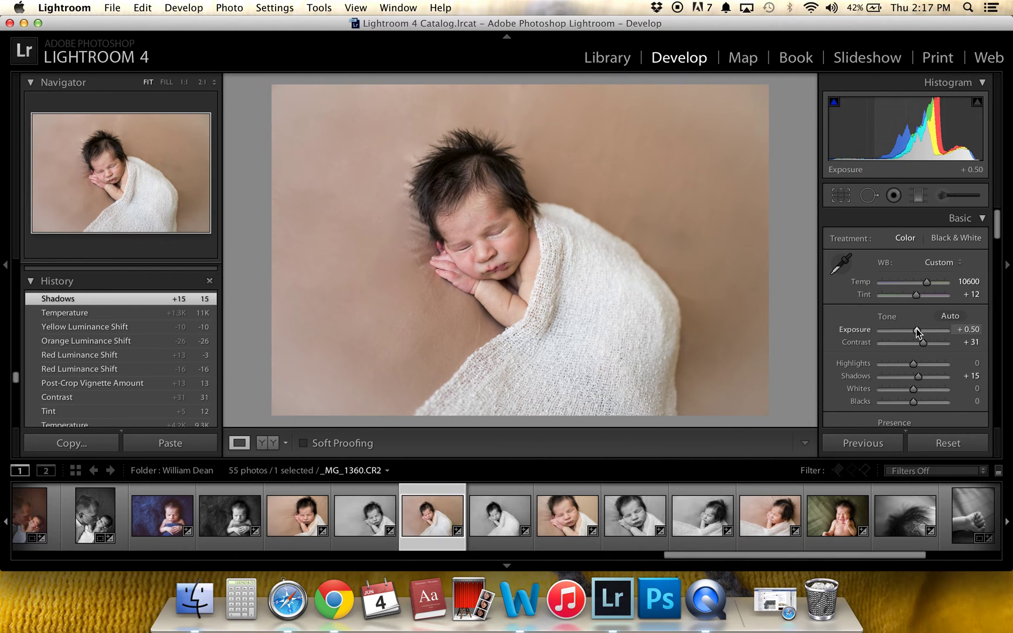
- Activate the adjustment brush with the 4-5 PP Skin Smooth effect preset and hide its edit pins
left_click(956, 195)
left_click(921, 245)
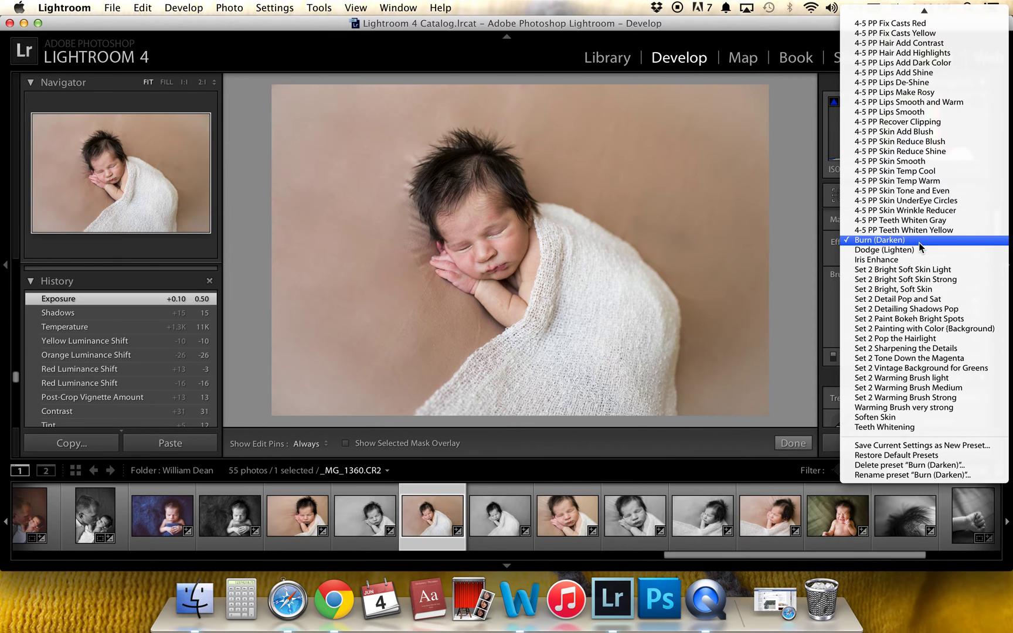
scroll(918, 243, "up", 5)
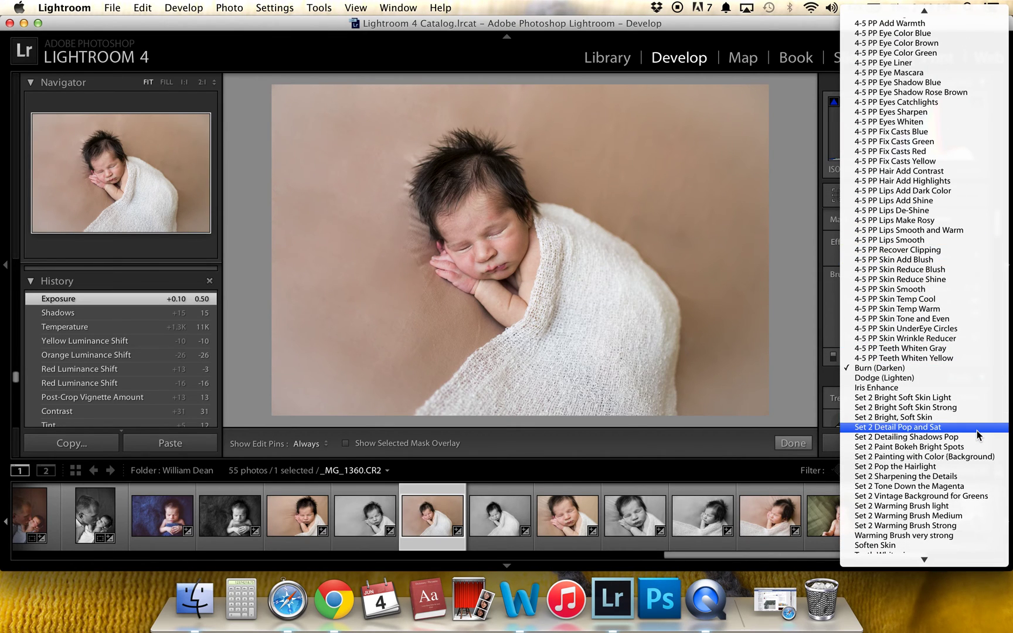
scroll(976, 430, "up", 2)
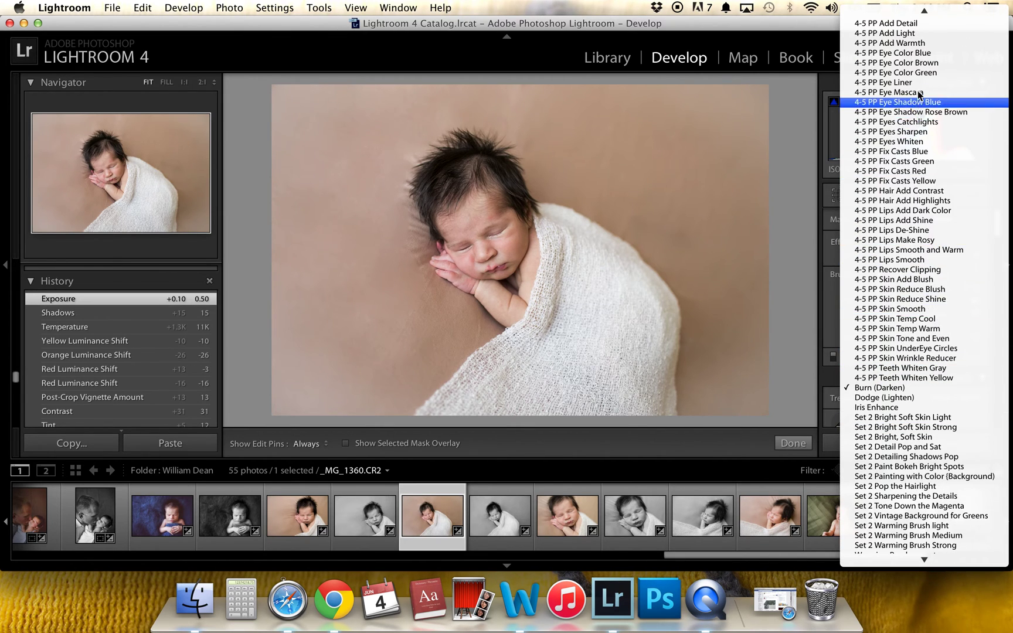
scroll(946, 107, "down", 3)
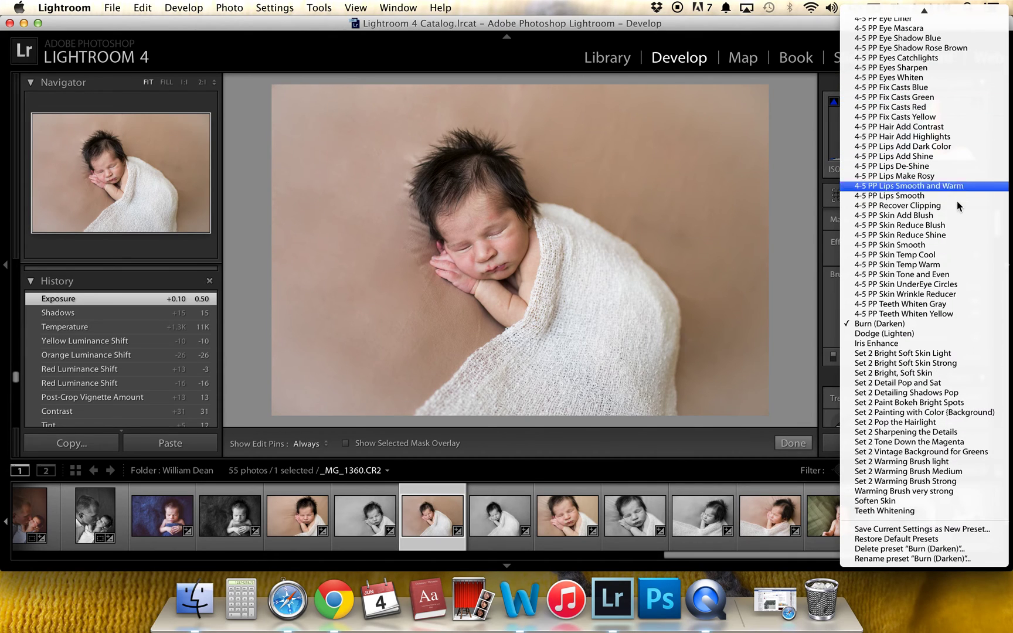
left_click(941, 245)
scroll(377, 226, "down", 1)
key("h")
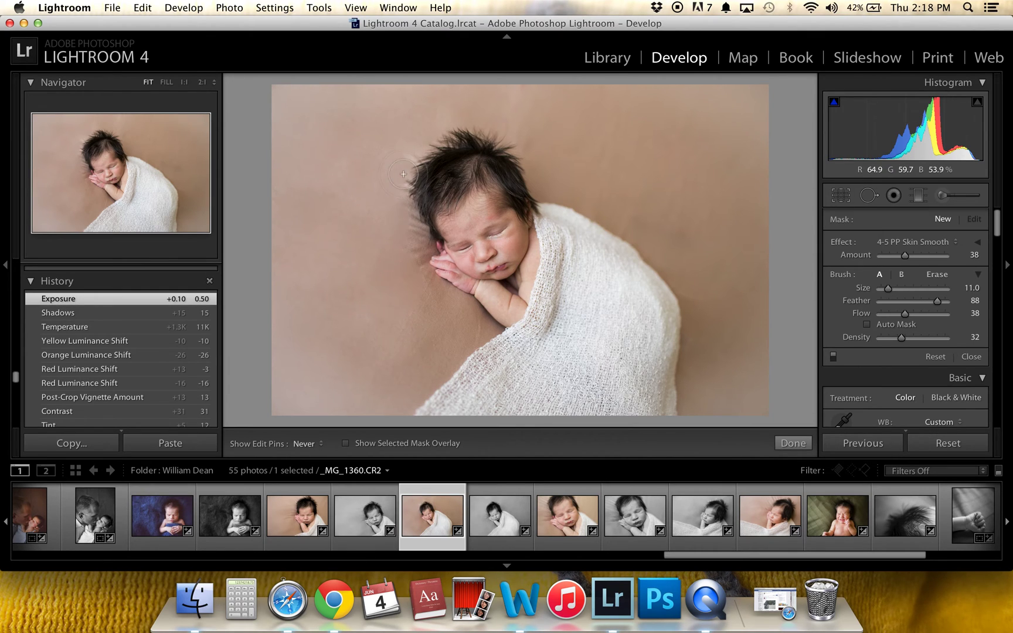
- Try to smooth the backdrop wrinkles beside the baby's head with a brush stroke at amount 100, and reset the brushing
left_click_drag(394, 212, 409, 258)
key("h")
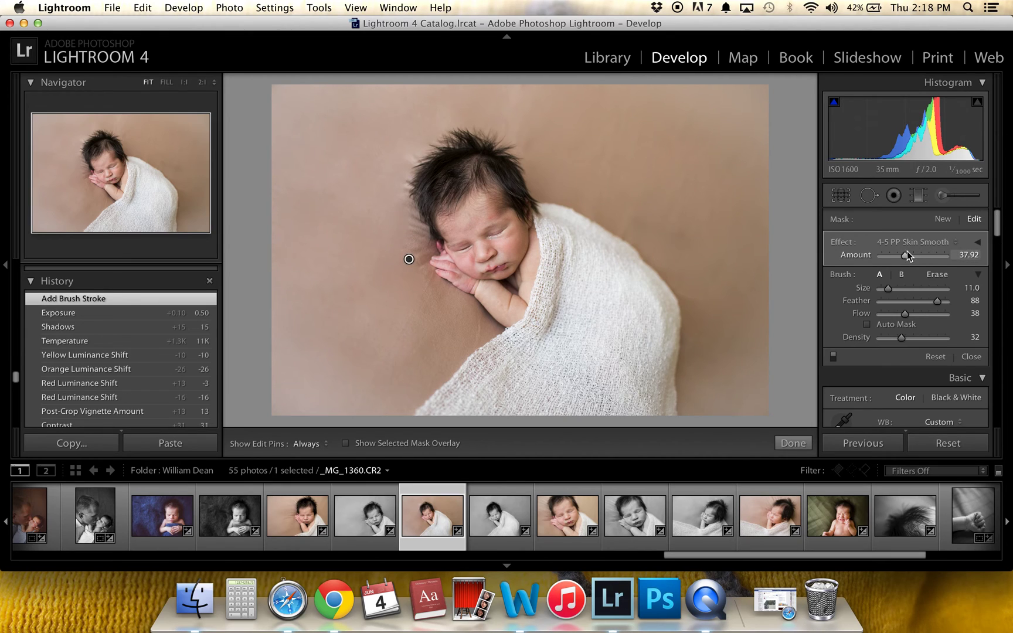
left_click_drag(903, 252, 952, 249)
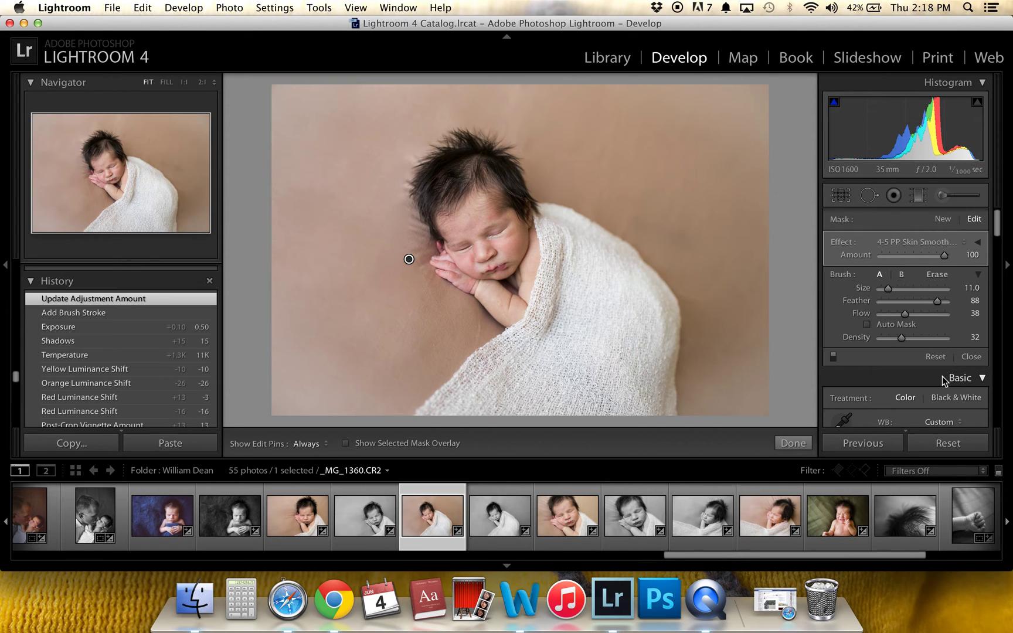
left_click(926, 351)
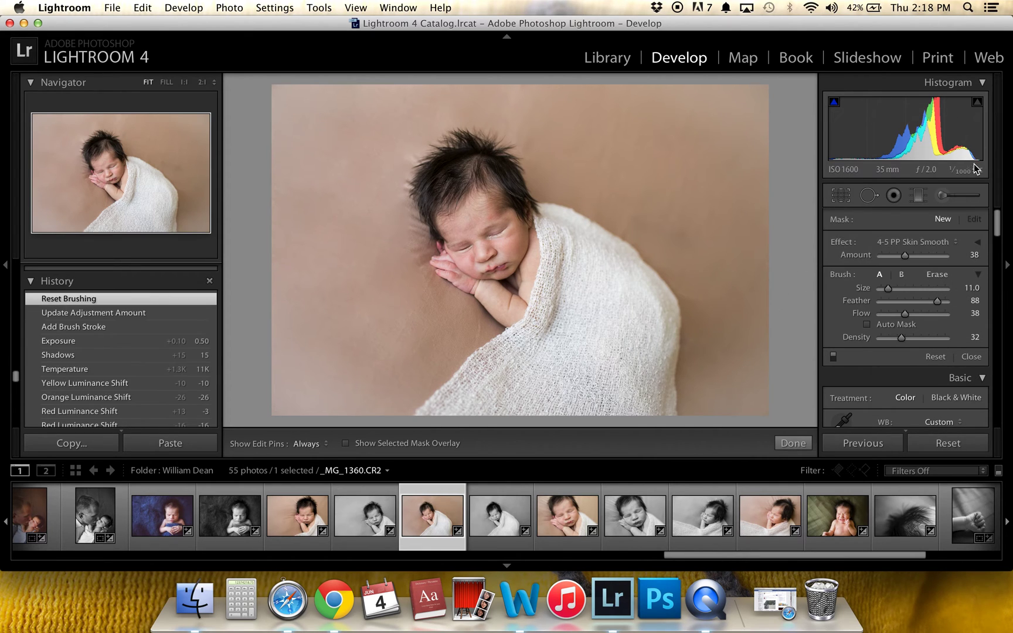
- Configure a custom adjustment brush effect with sharpness -100 and clarity -78
left_click(954, 194)
left_click(954, 194)
left_click(931, 242)
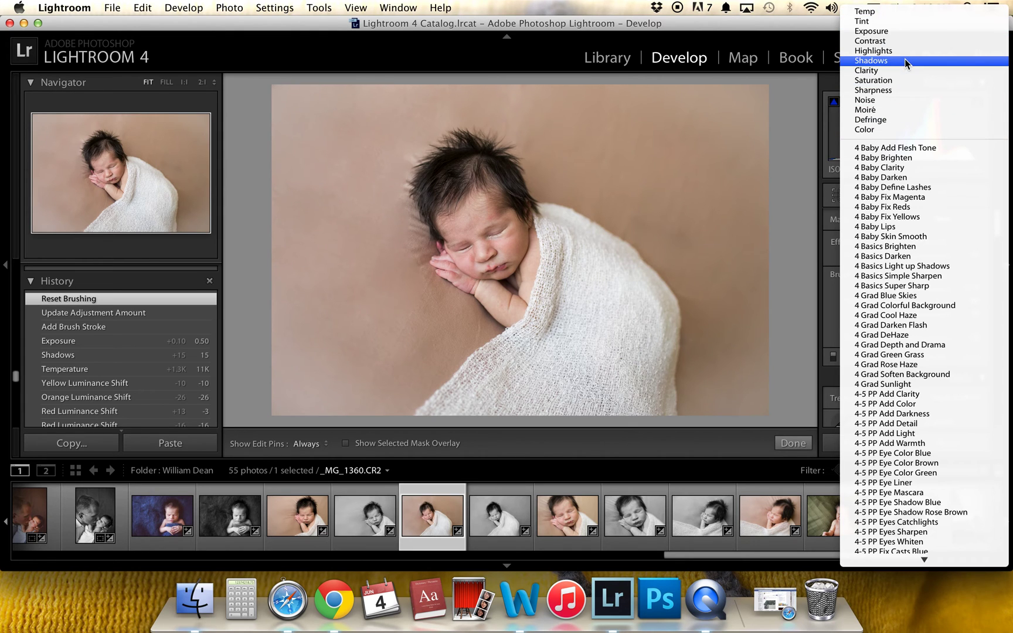
left_click(920, 89)
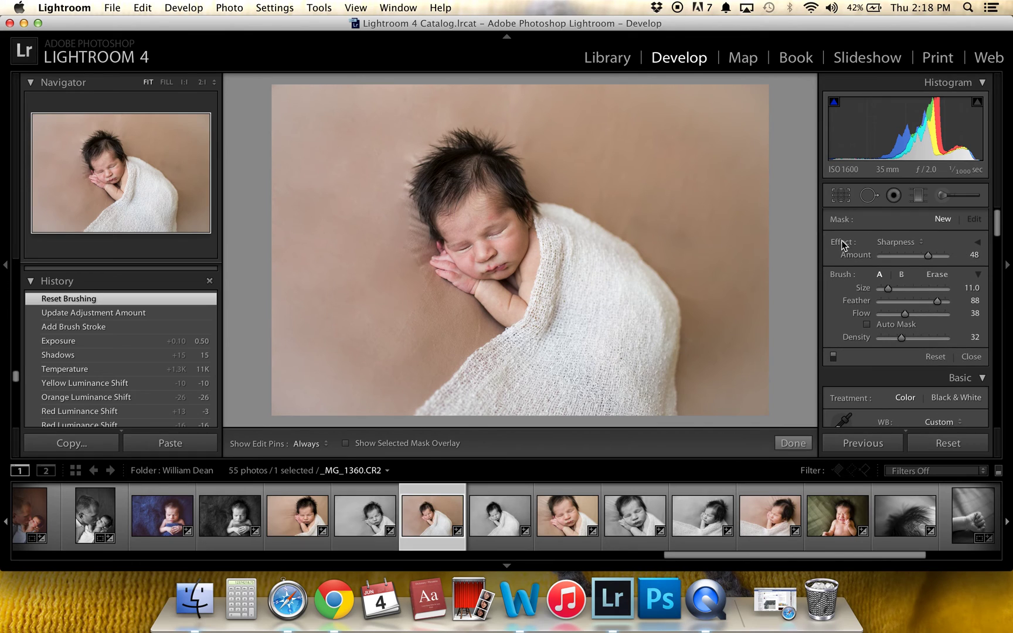
left_click(976, 245)
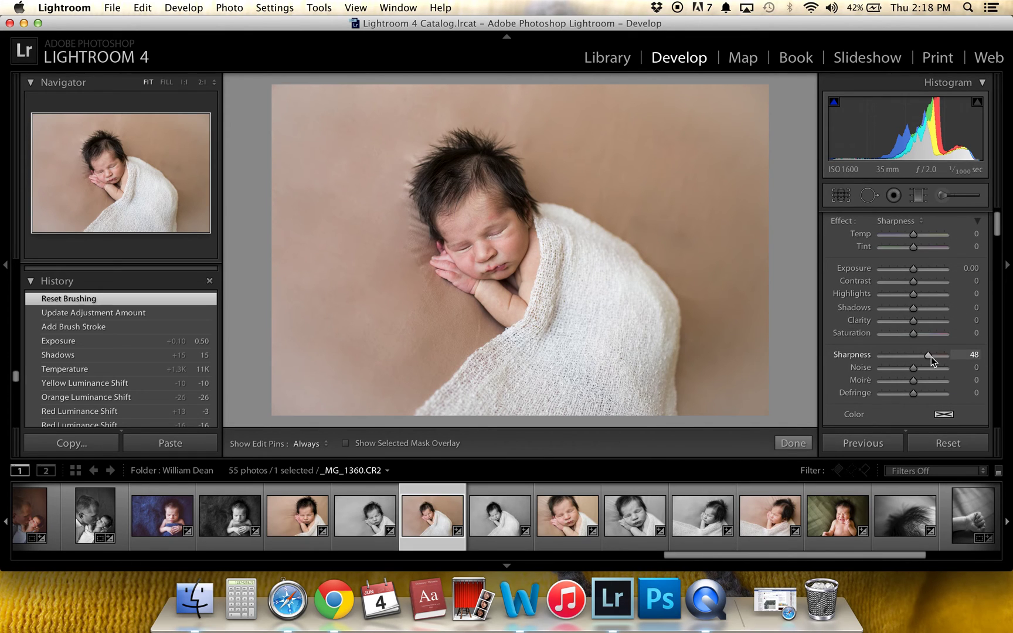
left_click_drag(929, 355, 882, 356)
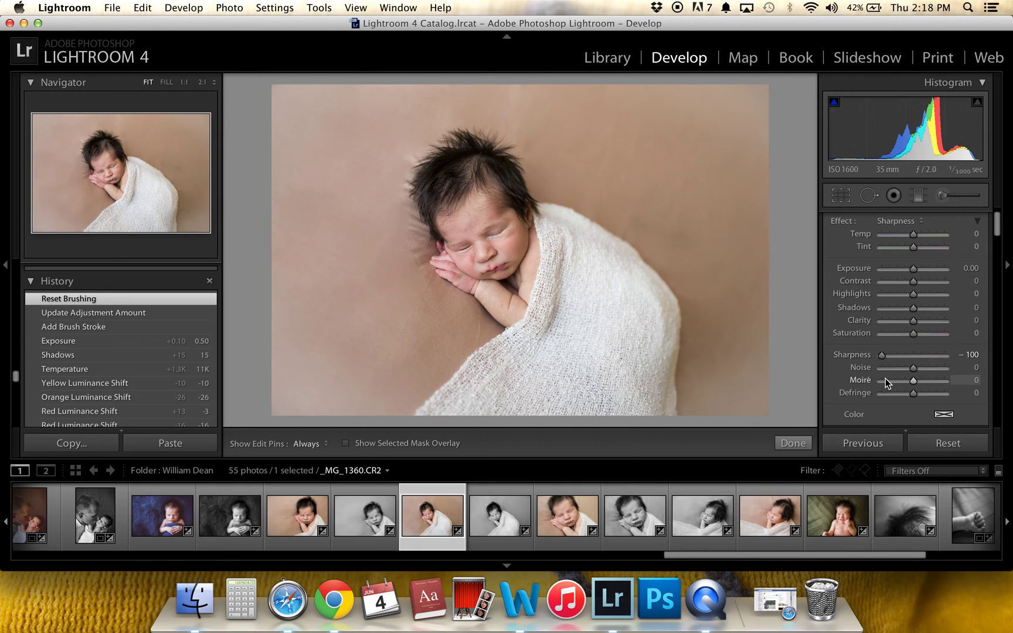
left_click_drag(914, 322, 889, 322)
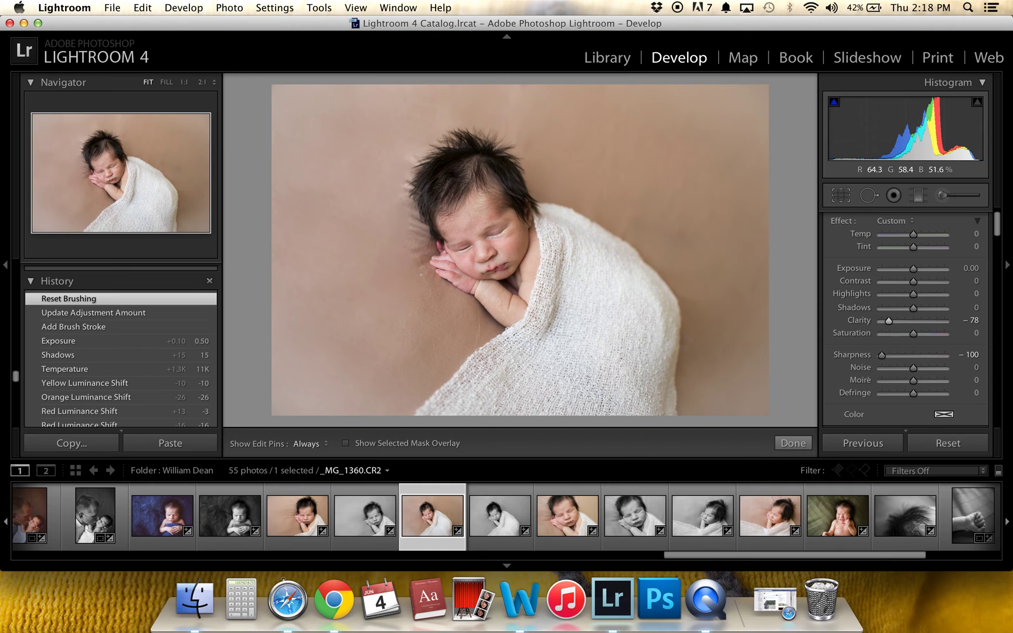
- Paint the softening effect over the backdrop wrinkles beside the baby's head and hands
key("z")
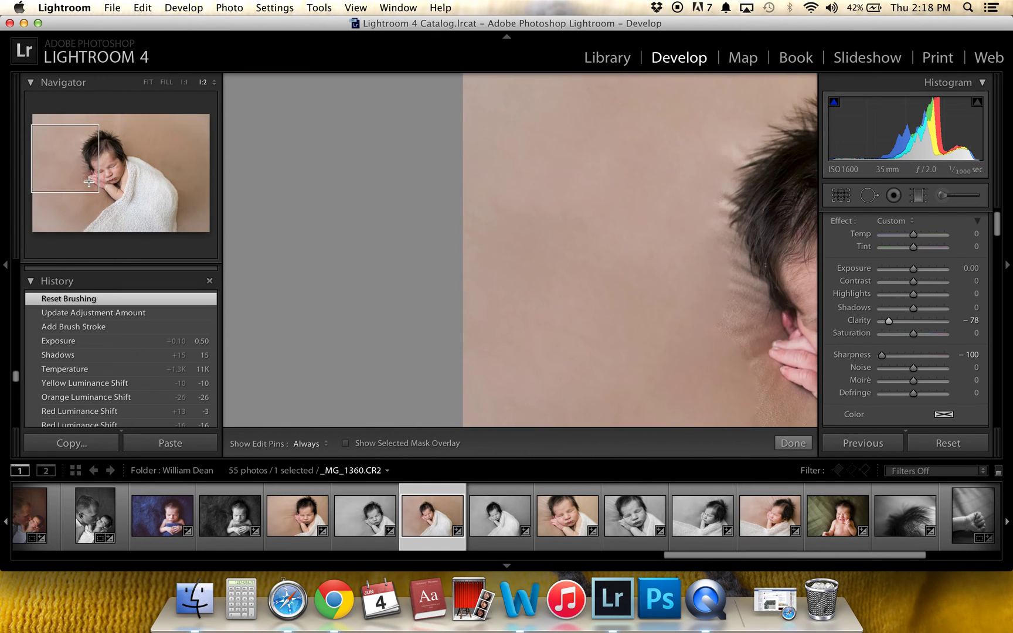
key("super+minus")
left_click(107, 174)
key("h")
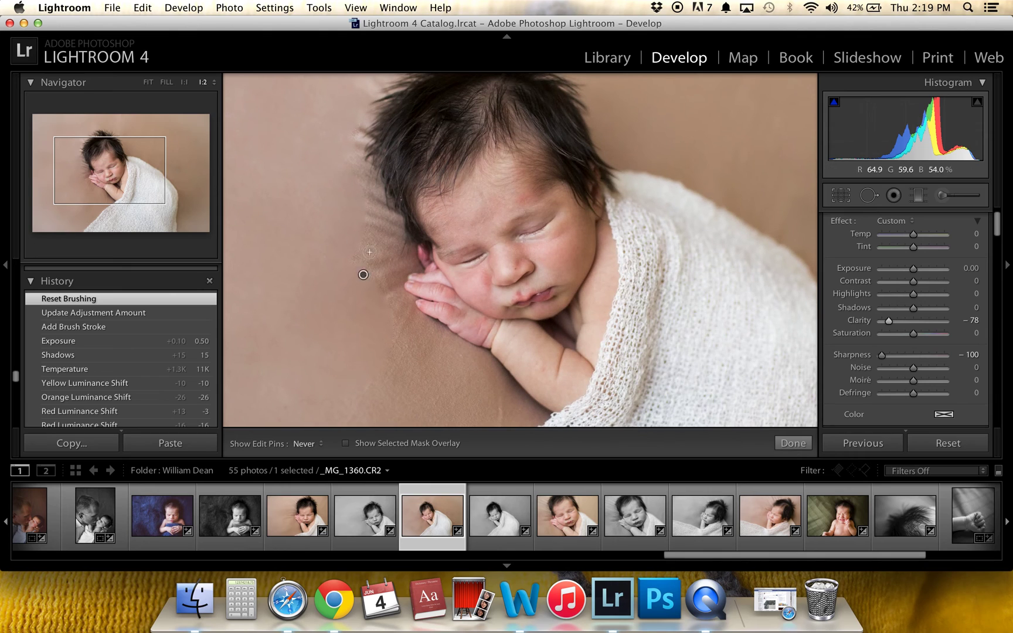
left_click_drag(363, 274, 372, 224)
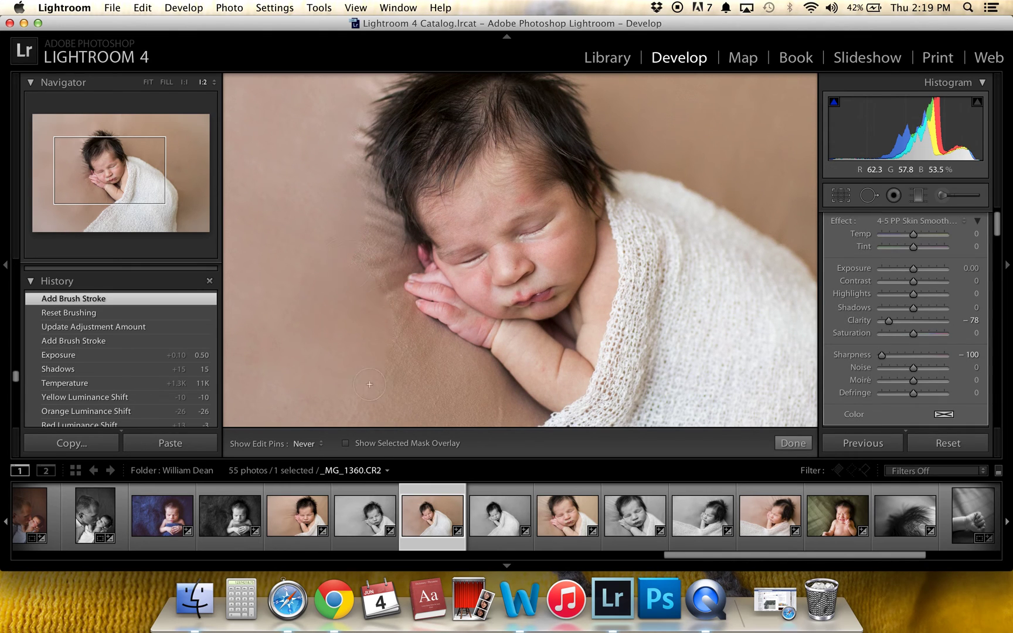
key("h")
left_click_drag(352, 256, 362, 274)
- Set the painted softening effect's overall amount to 100 and finish the brush adjustment
scroll(935, 335, "down", 1)
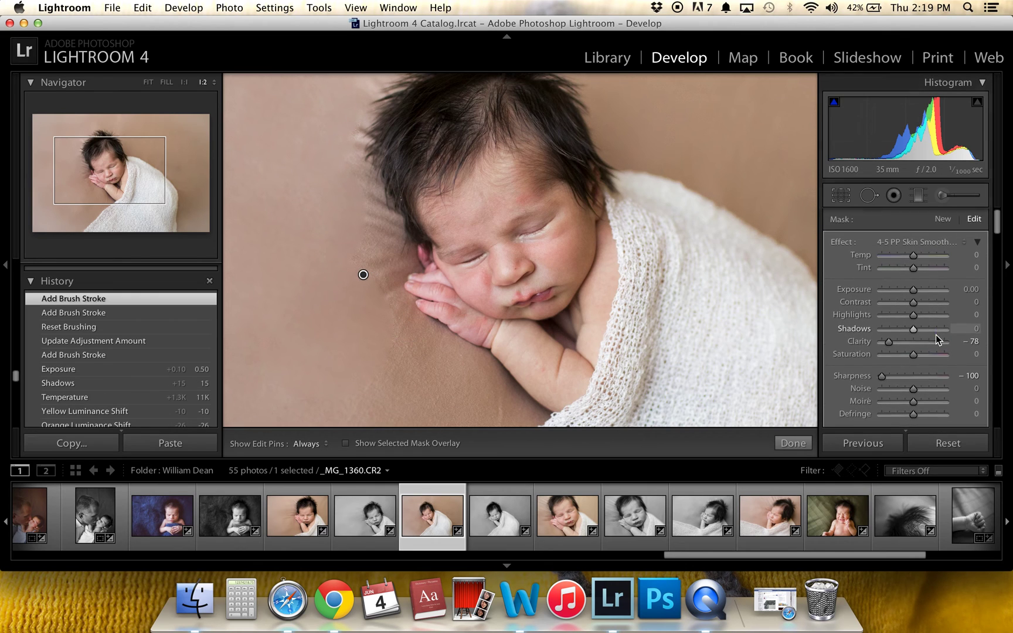
scroll(935, 334, "up", 3)
left_click(977, 241)
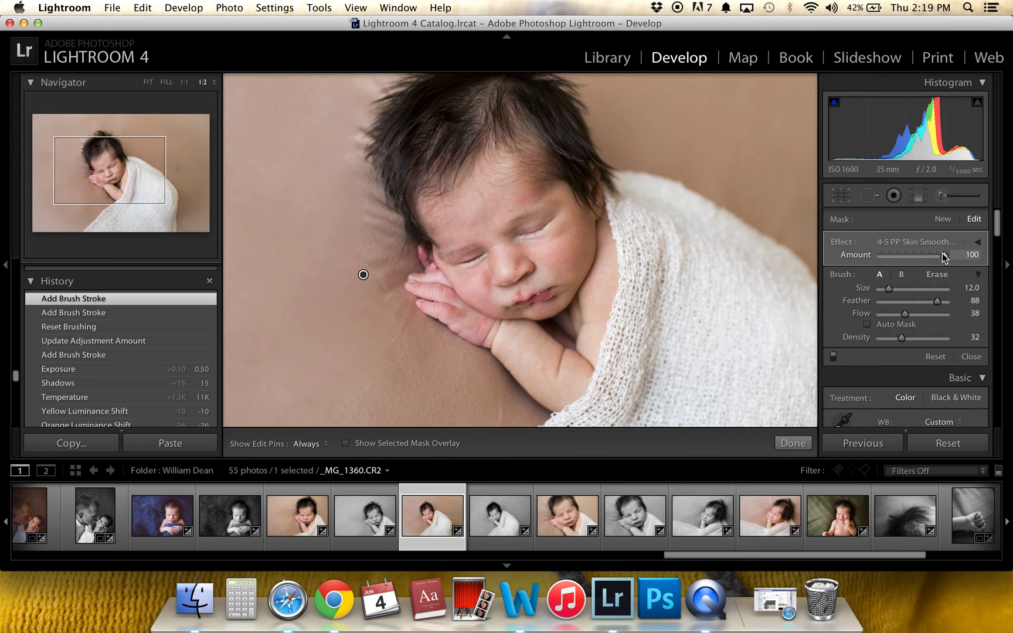
left_click_drag(903, 257, 994, 249)
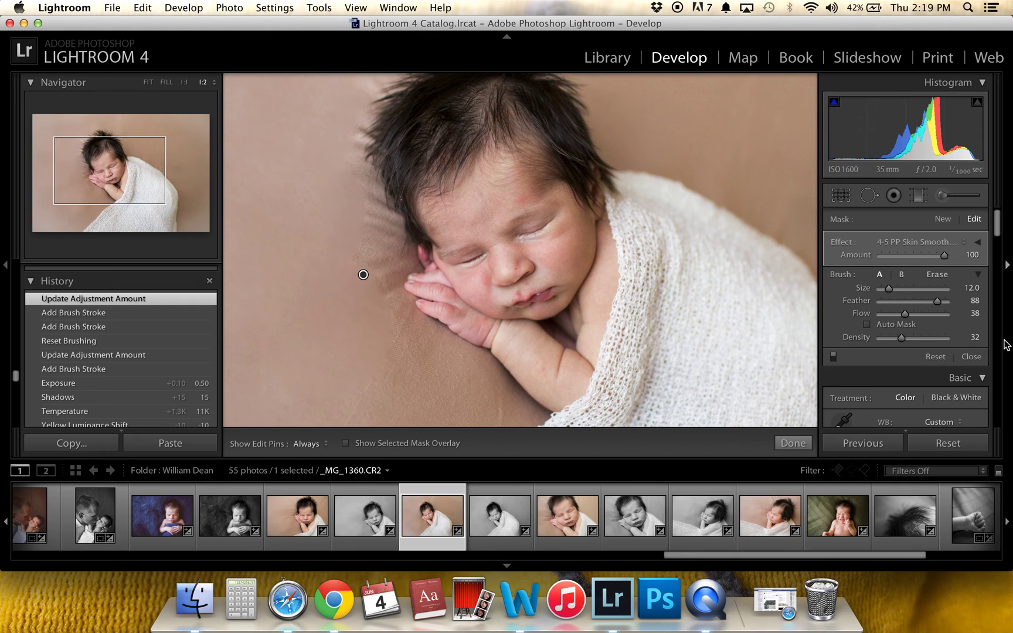
left_click(972, 356)
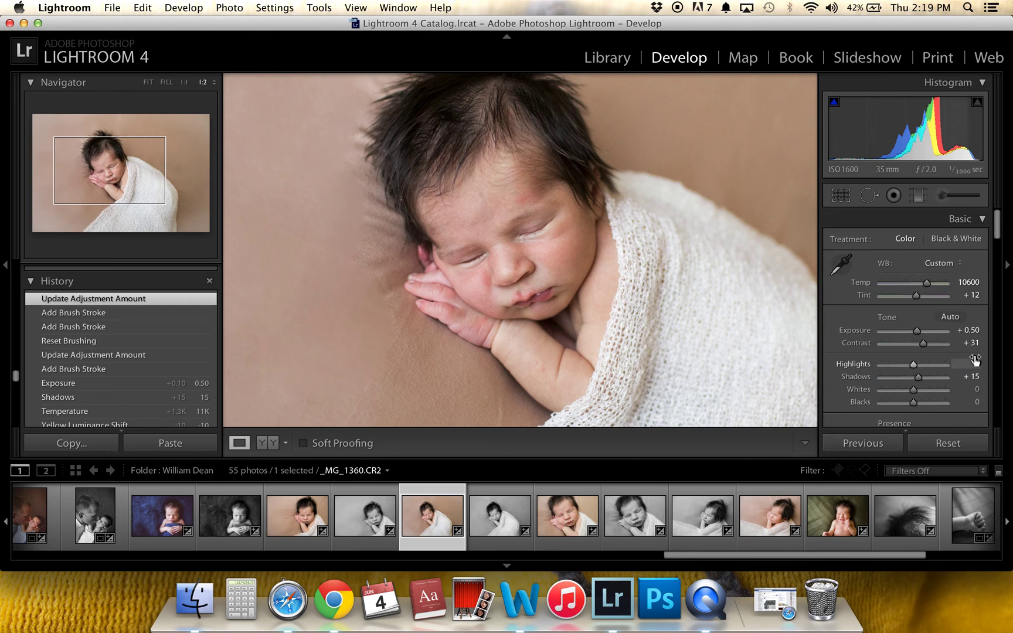
- Lower the post-crop vignette amount to +12
left_click(463, 256)
left_click(149, 83)
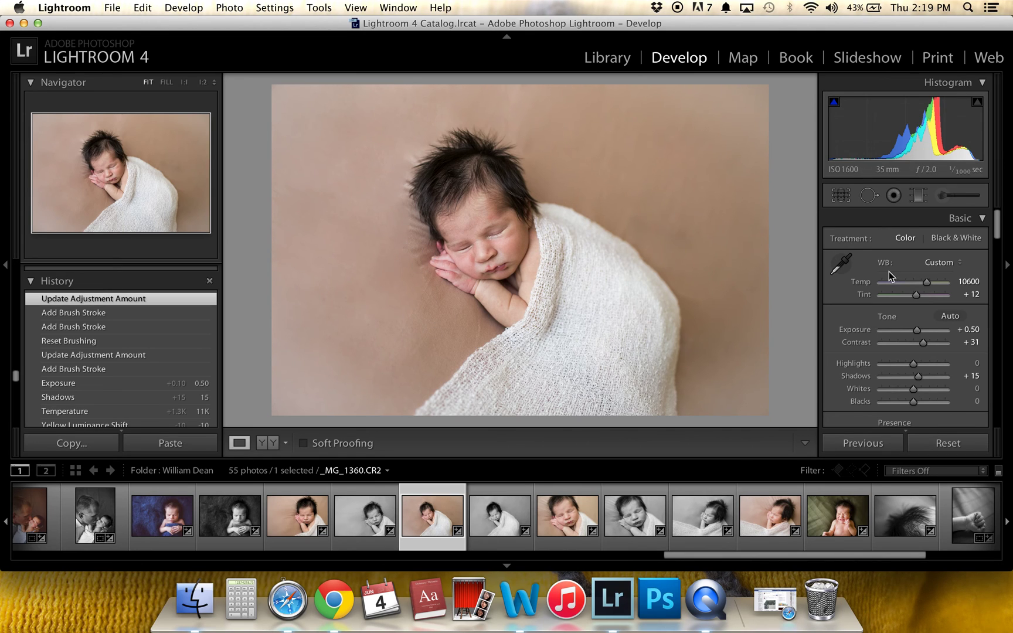
scroll(920, 316, "down", 4)
scroll(921, 316, "down", 15)
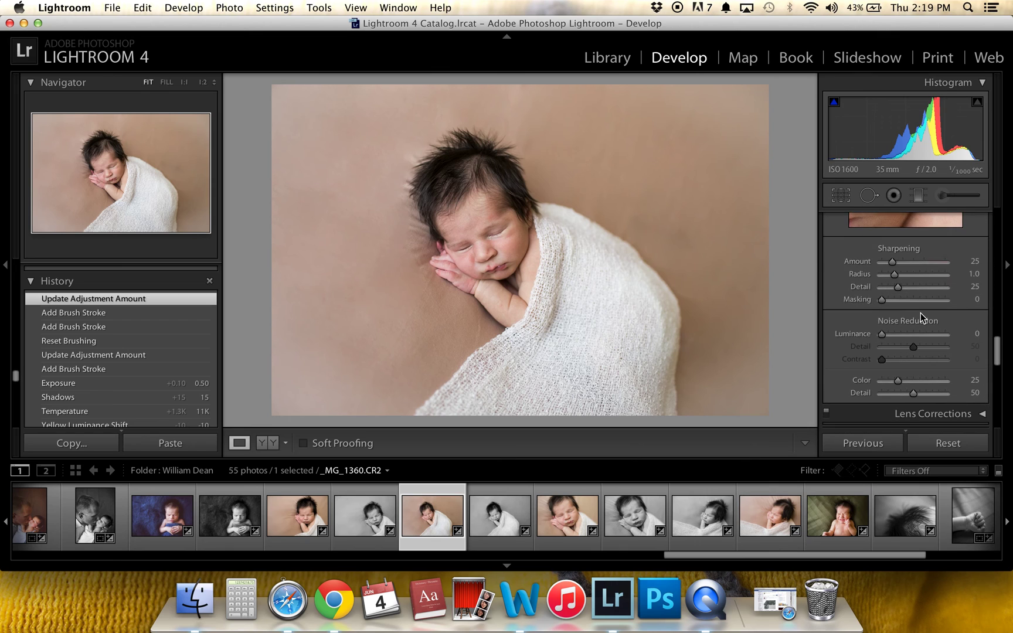
scroll(920, 319, "down", 1)
left_click_drag(917, 325, 917, 326)
- Remove the small red spot on the baby's nose with the Spot Removal tool
scroll(923, 346, "up", 15)
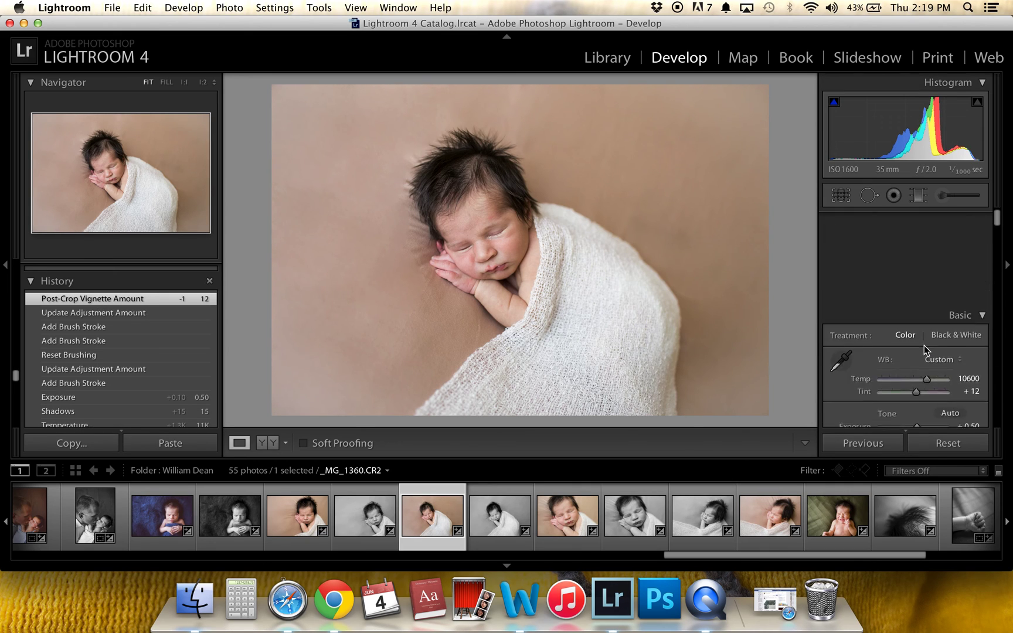
scroll(924, 345, "down", 5)
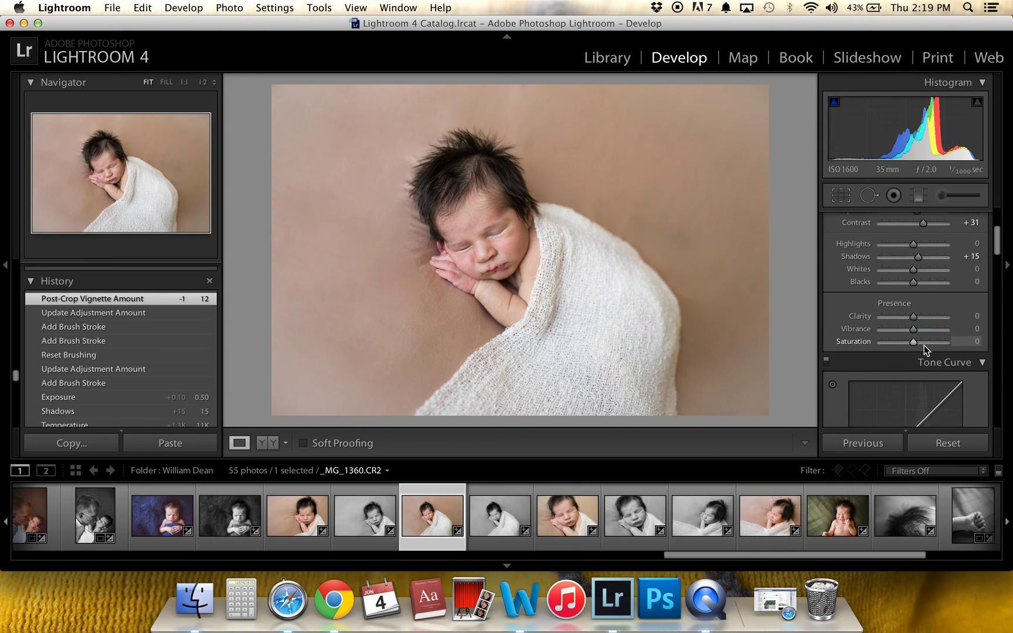
left_click(457, 218)
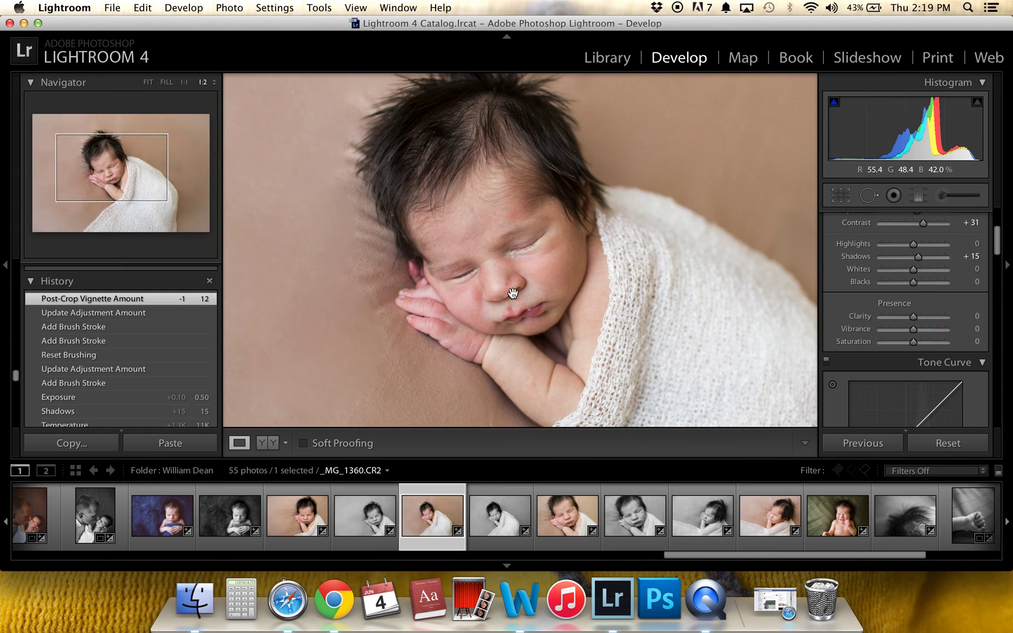
key("super+equal")
key("super+equal")
key("q")
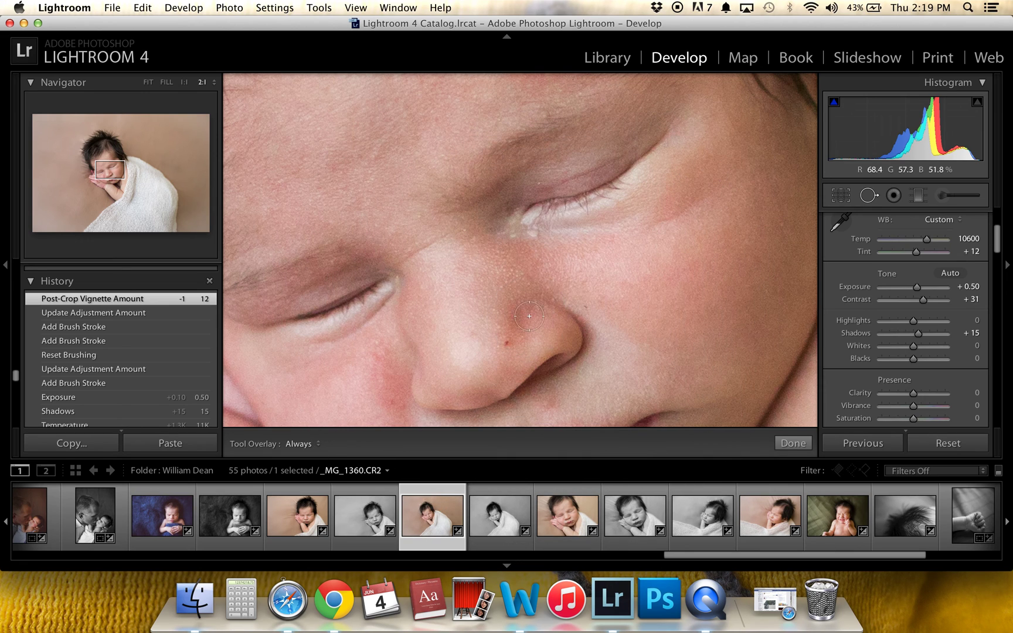
left_click(509, 344)
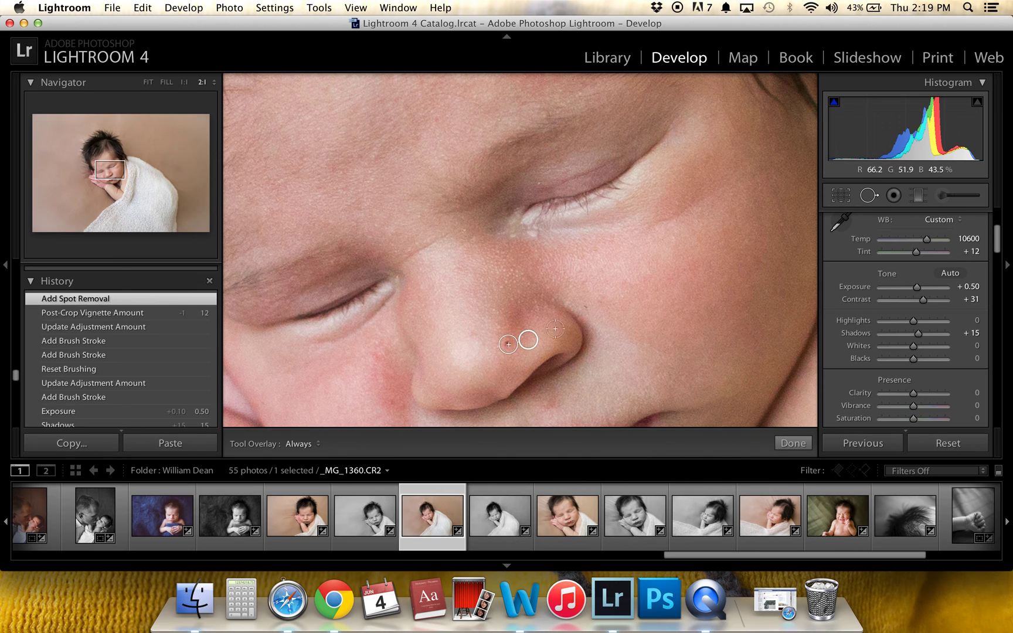
scroll(961, 305, "down", 10)
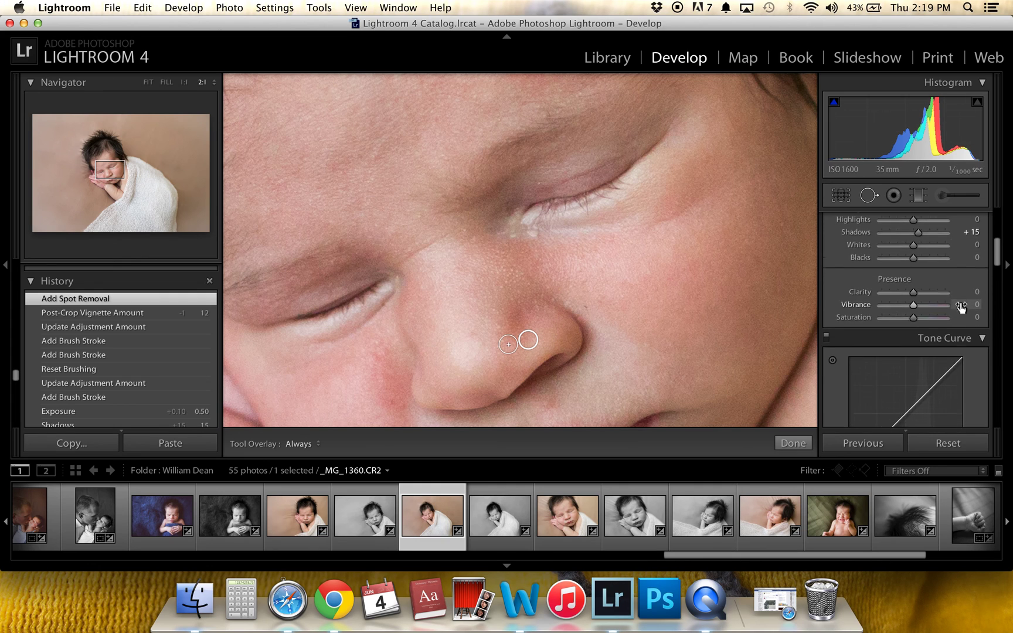
scroll(952, 286, "up", 10)
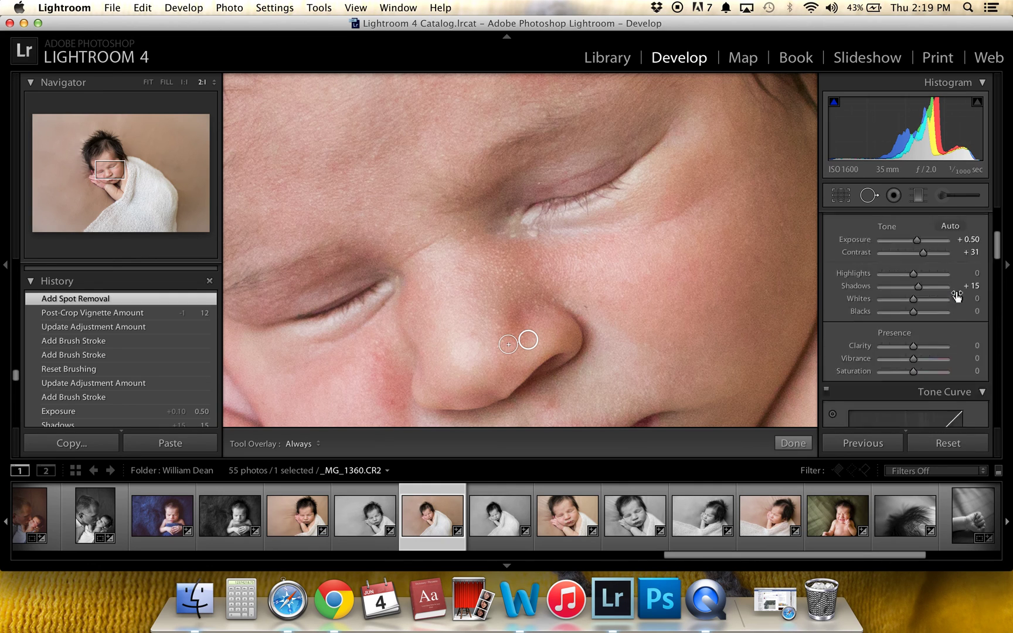
key("q")
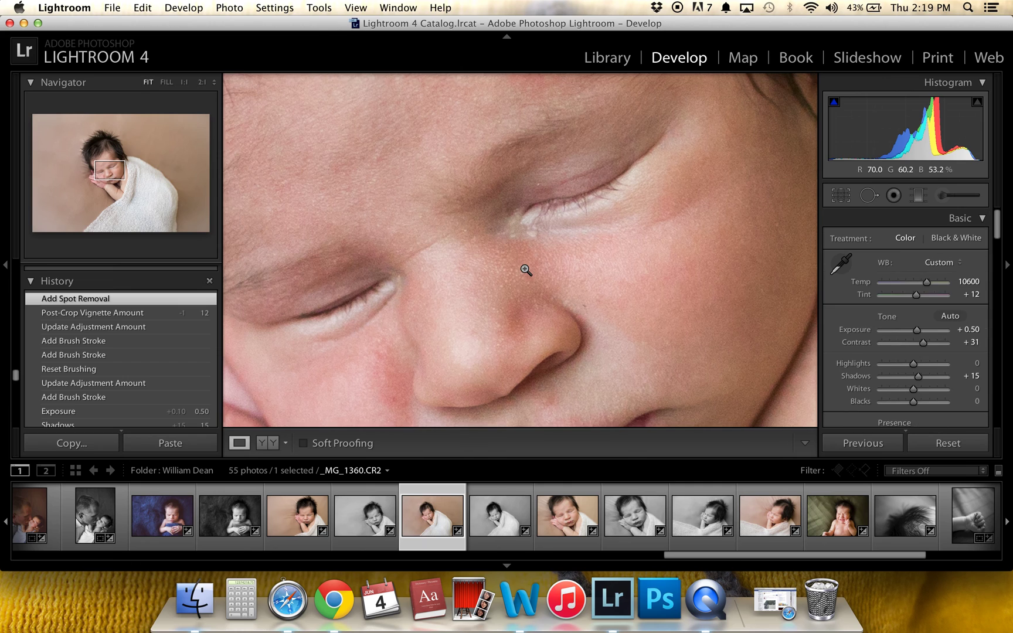
- Warm the whole photo by raising the white balance temperature to 11400
left_click(524, 267)
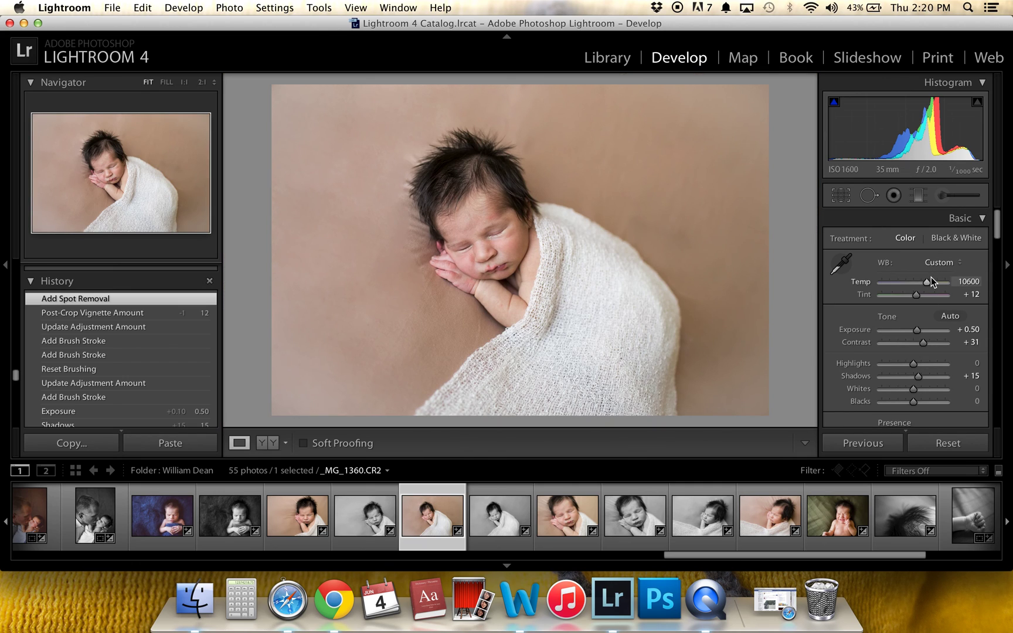
key("Up")
key("Up")
key("Up")
key("Up")
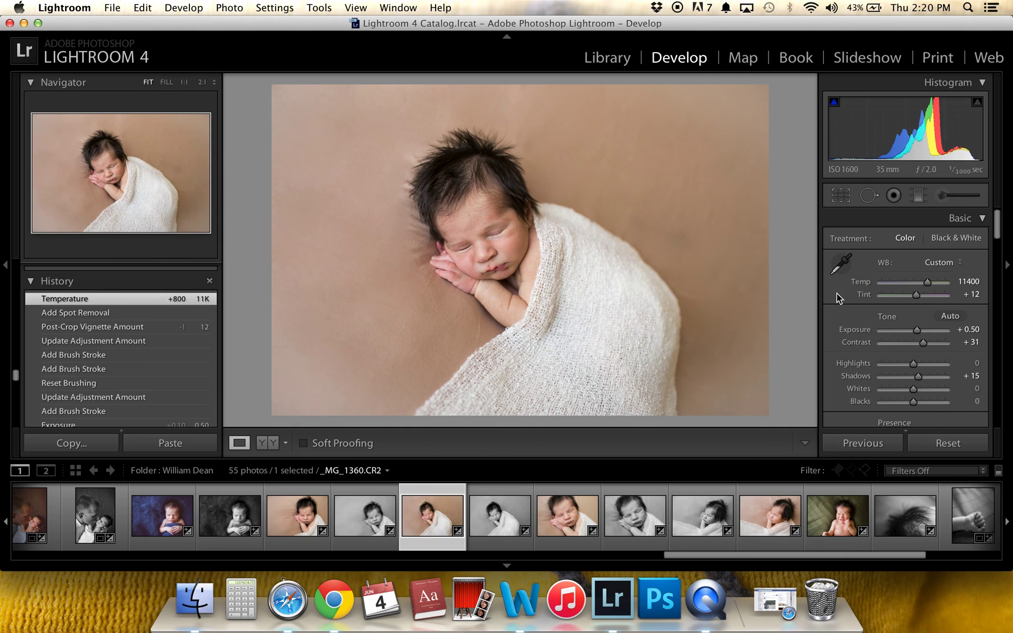
- Soften the whole photo by lowering its clarity to -11
scroll(903, 317, "down", 5)
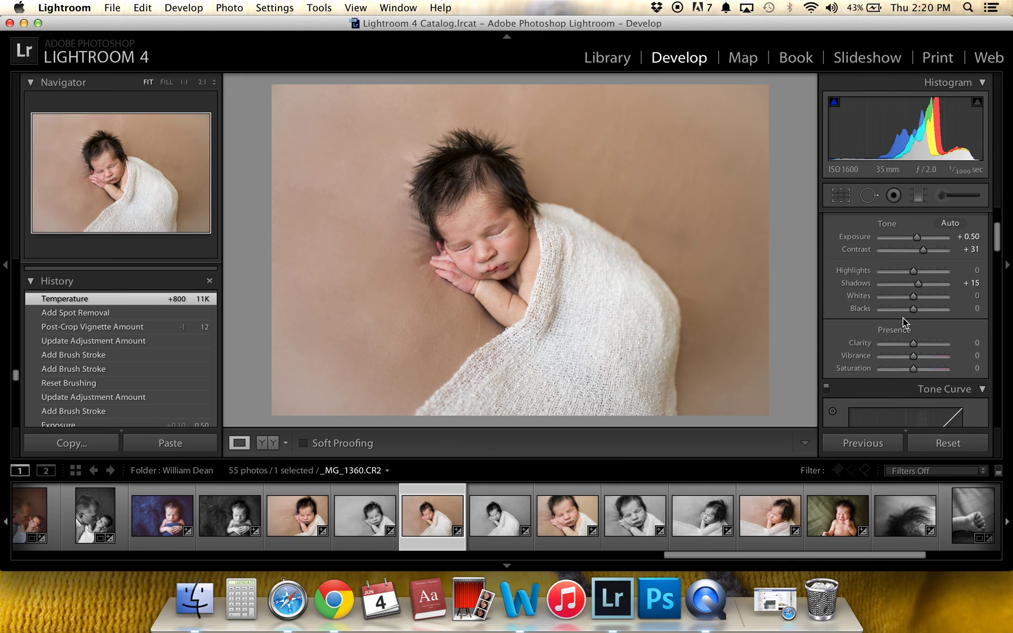
scroll(902, 317, "down", 3)
left_click_drag(914, 285, 910, 284)
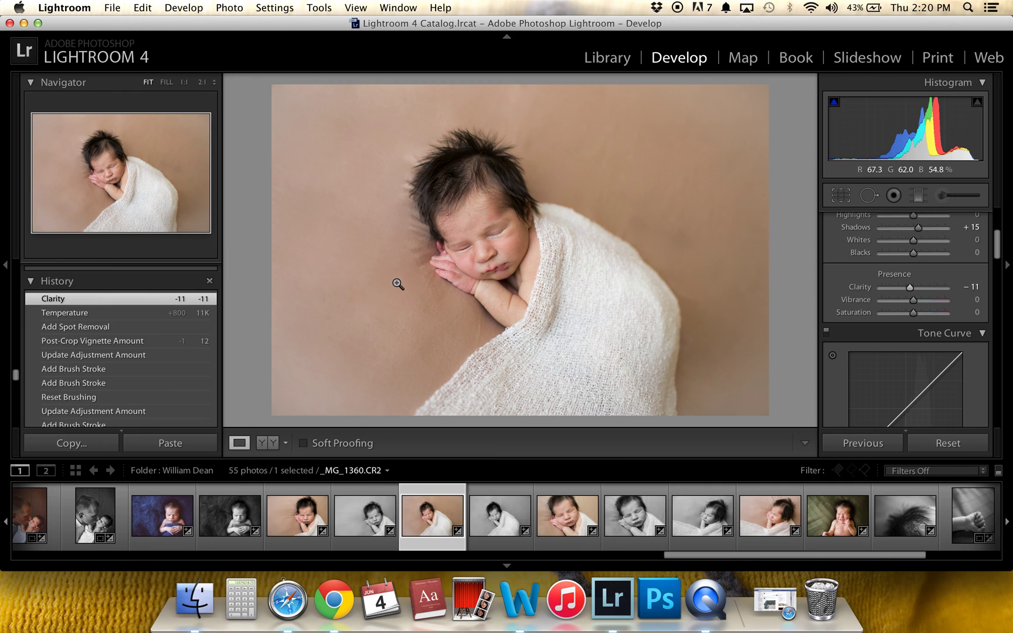